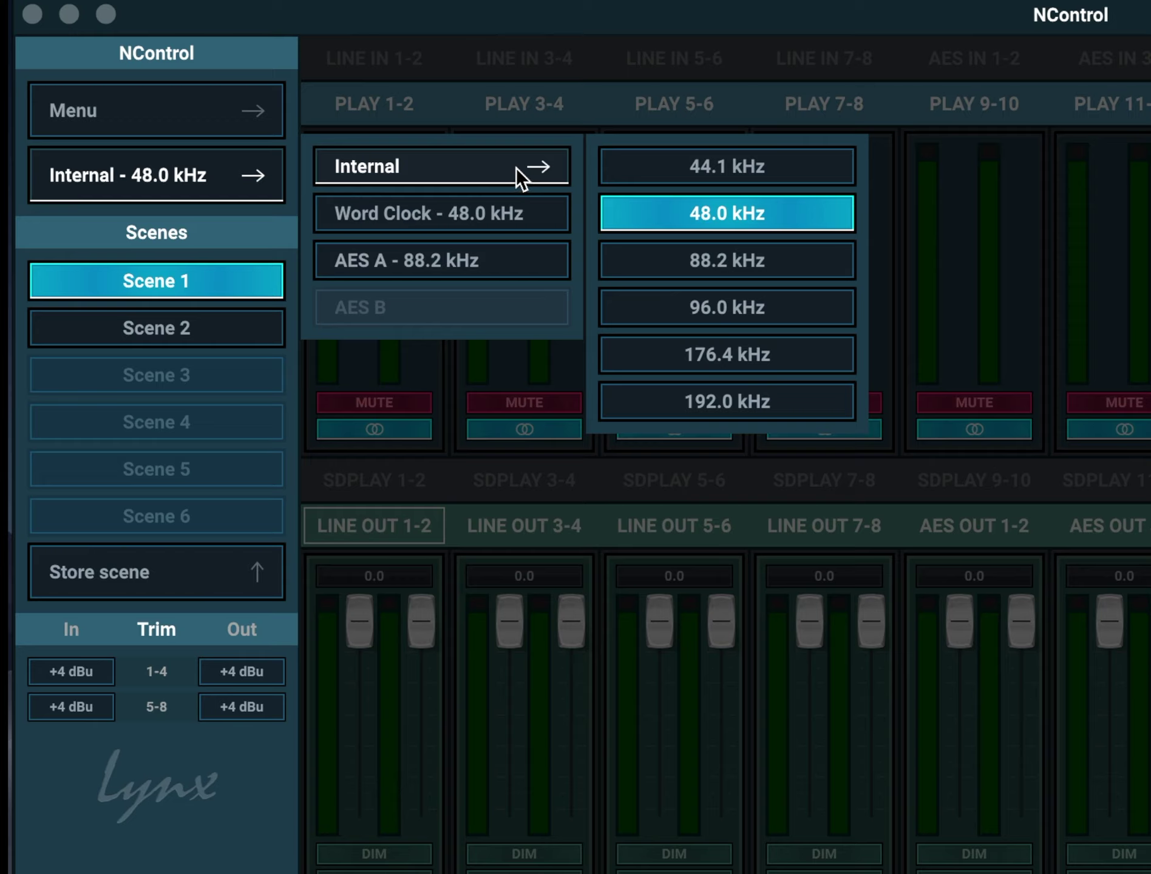
Step: Examine the internal clock's sample rates and clock sources, and review the connection and window zoom options
{"action": "left_click", "coordinate": [515, 164]}
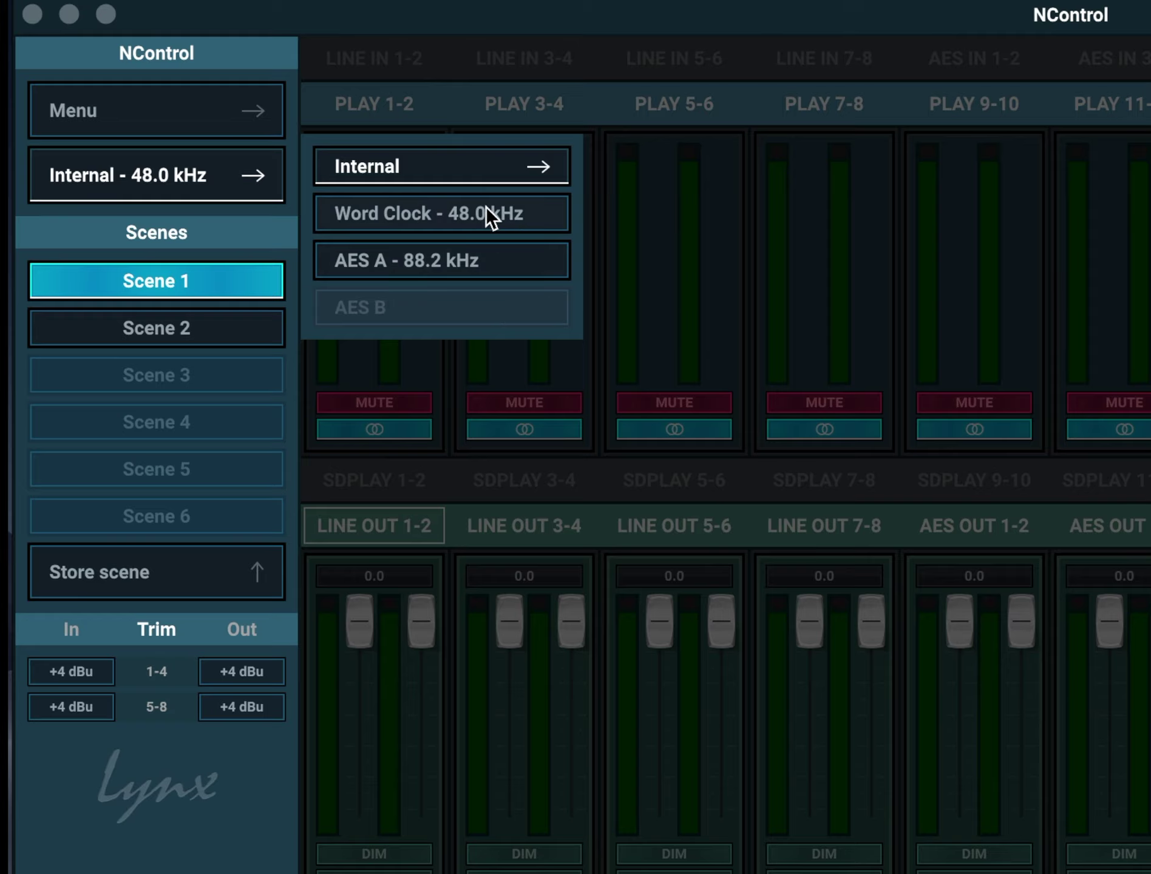
{"action": "left_click", "coordinate": [255, 172]}
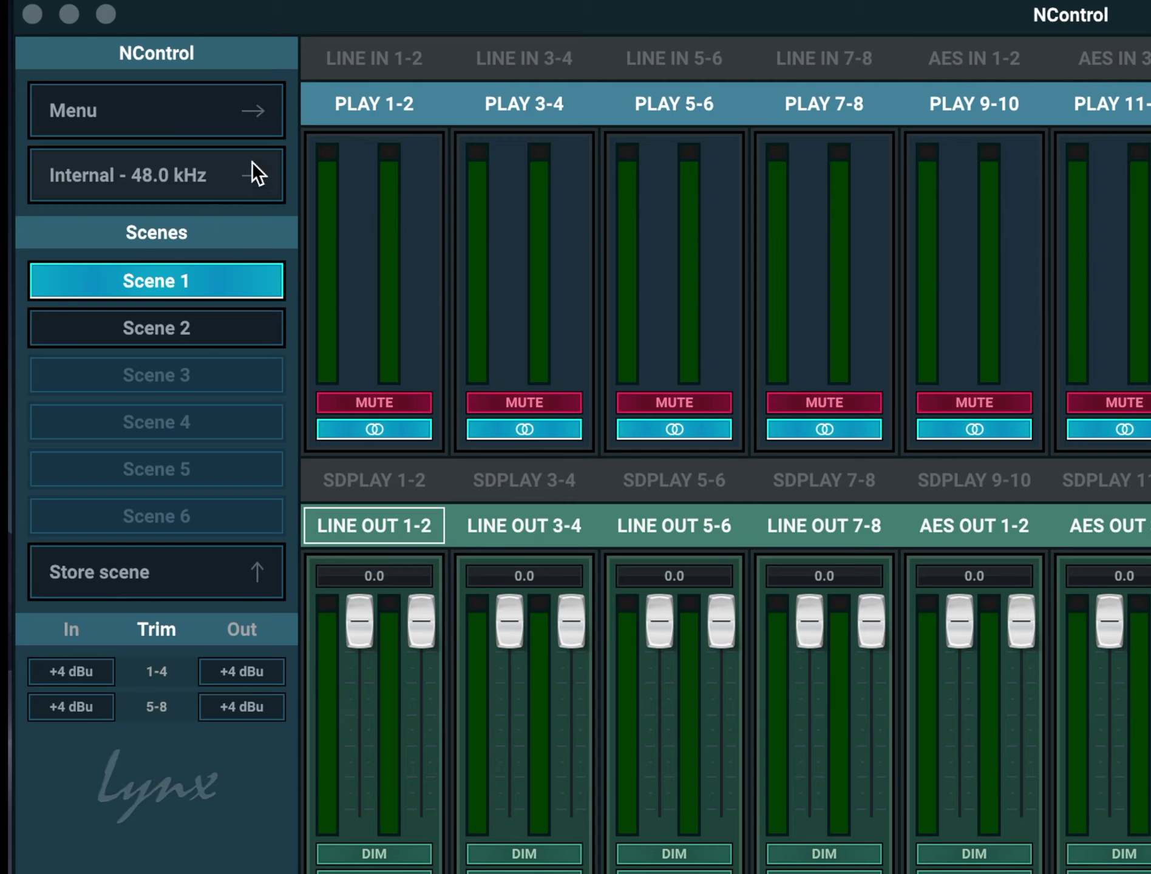
{"action": "left_click", "coordinate": [252, 112]}
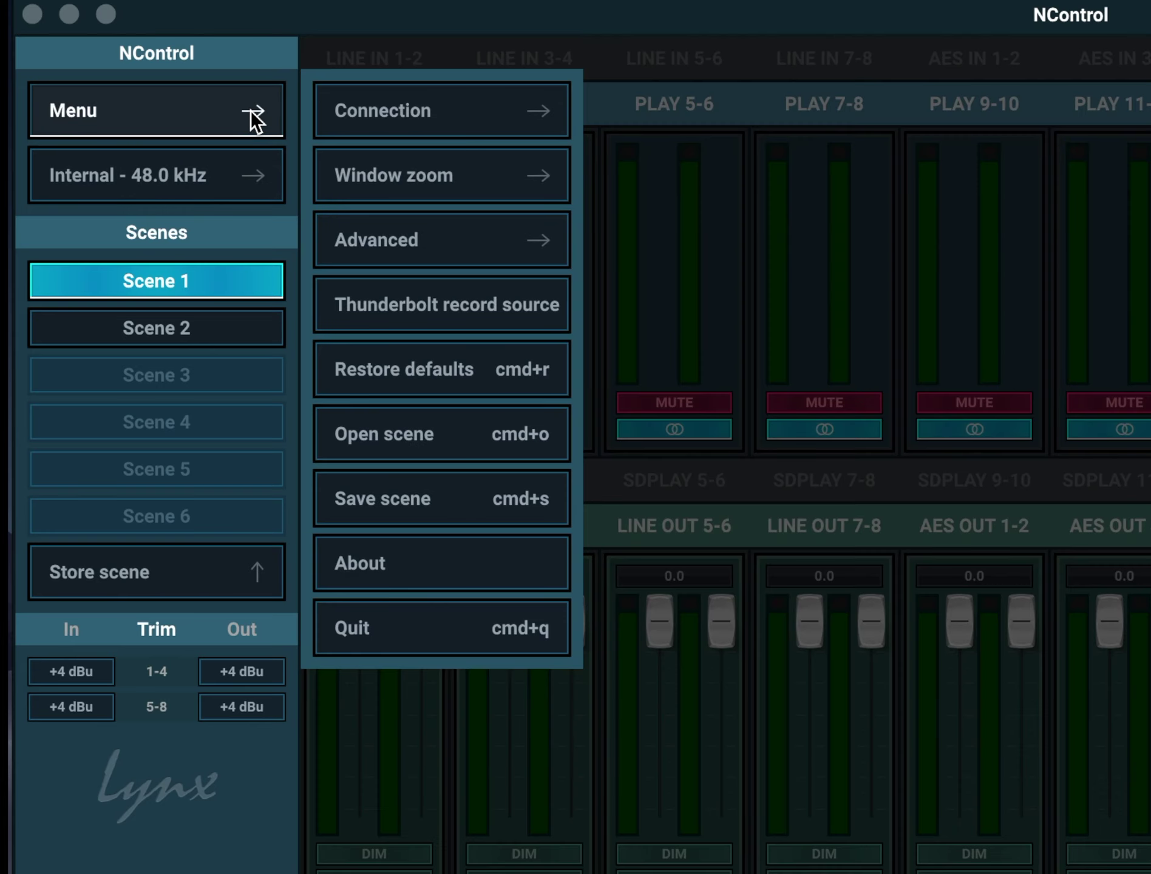
{"action": "left_click", "coordinate": [540, 109]}
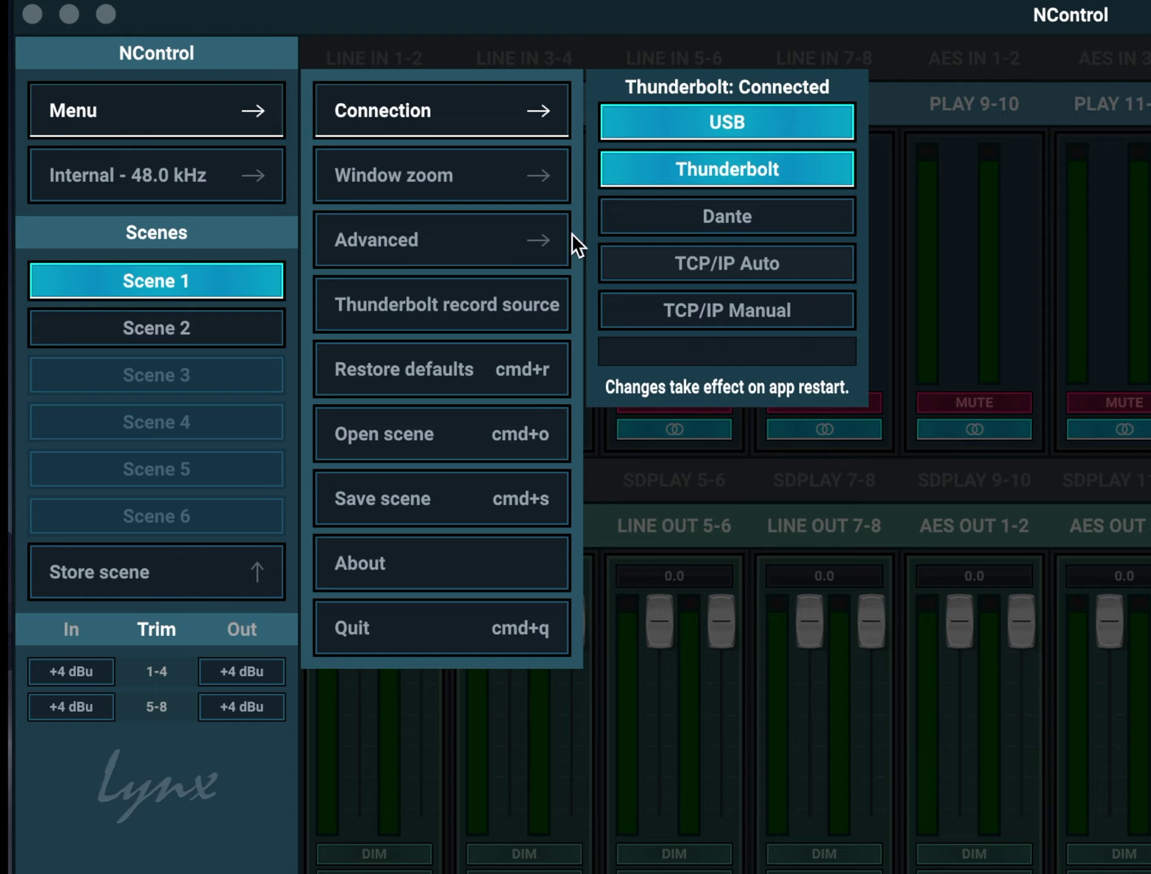
{"action": "left_click", "coordinate": [463, 173]}
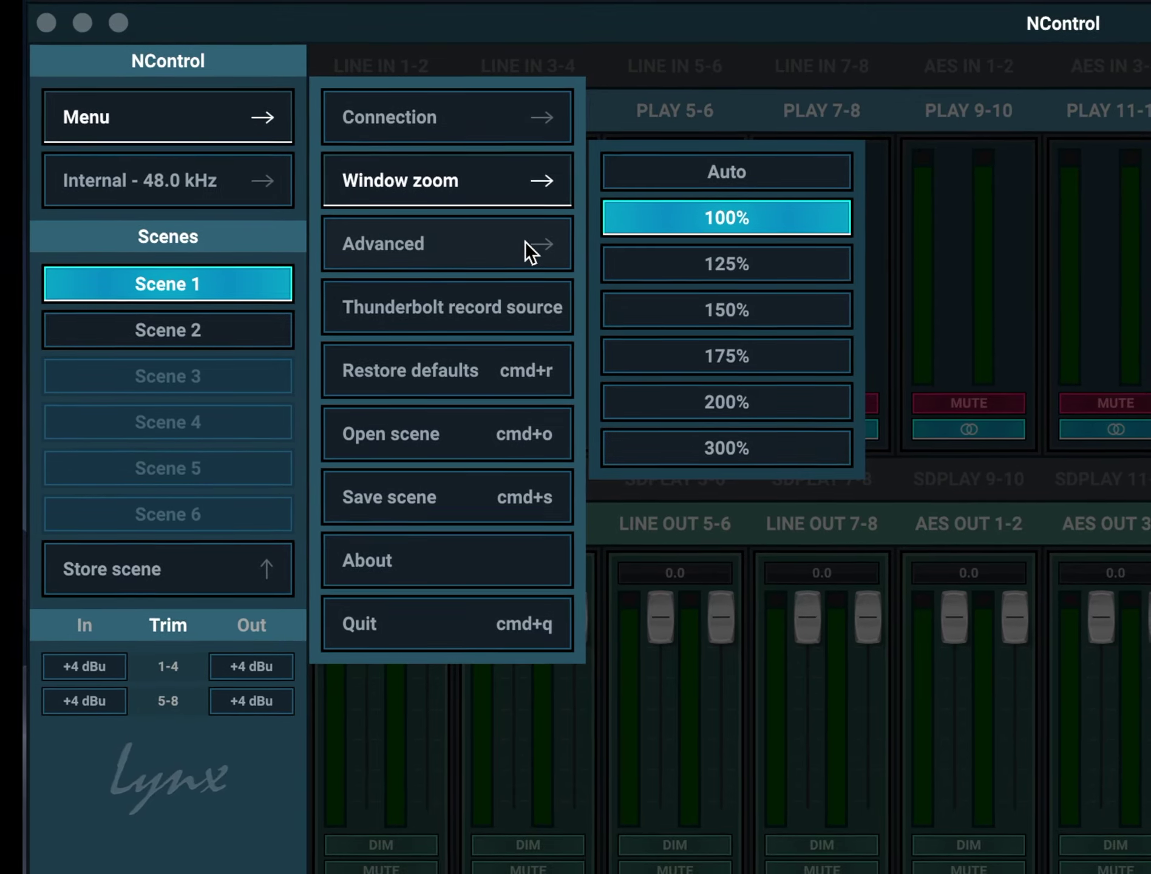
Step: Try moving the Aurora(n)-TB3 adapter down and back up in the adapter settings list, and cancel the changes
{"action": "left_click", "coordinate": [512, 237]}
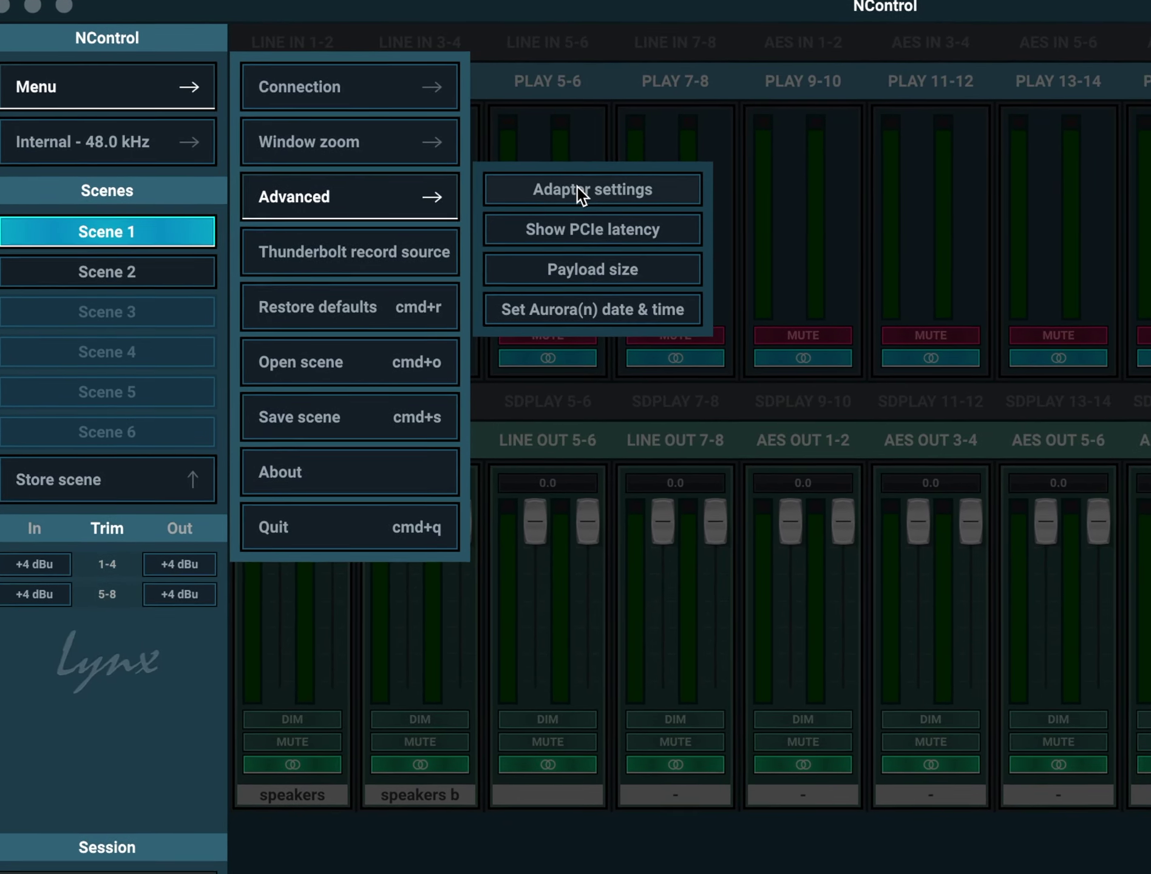
{"action": "left_click", "coordinate": [603, 200]}
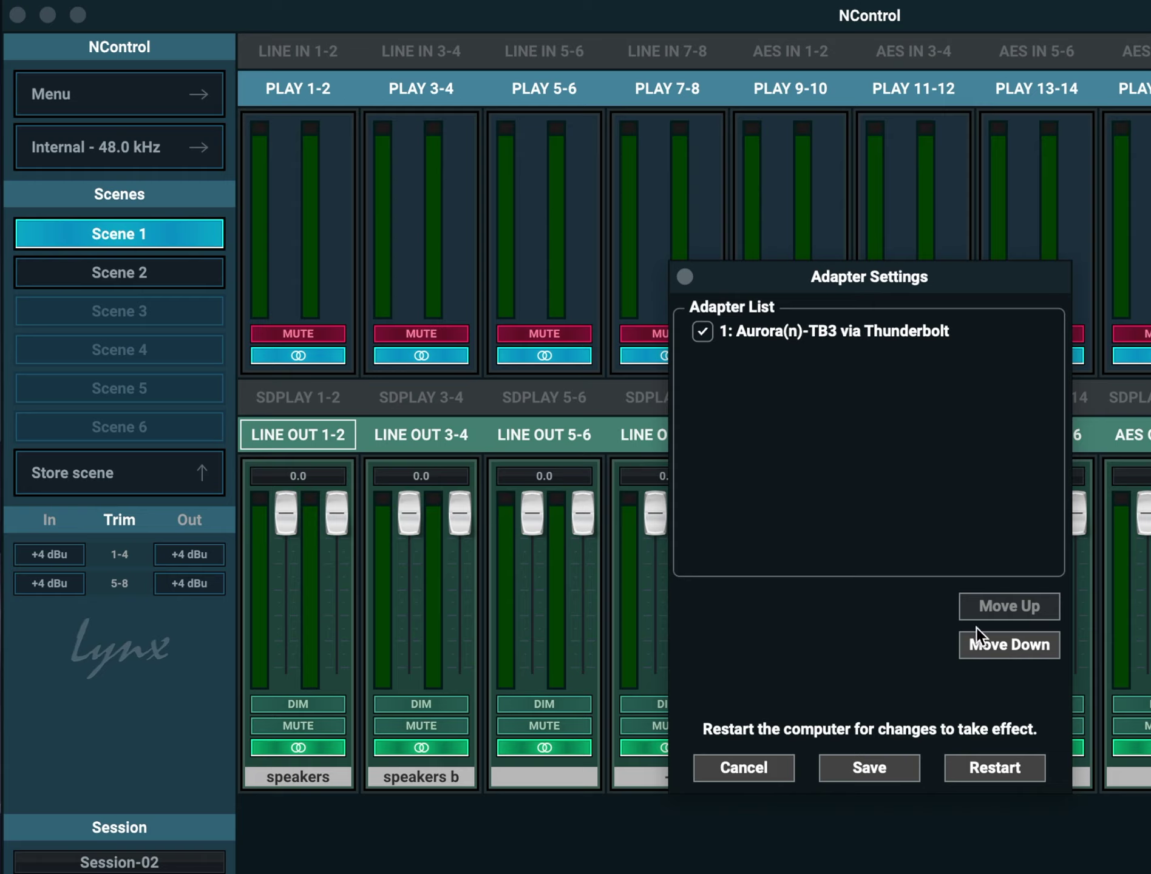
{"action": "left_click", "coordinate": [986, 642]}
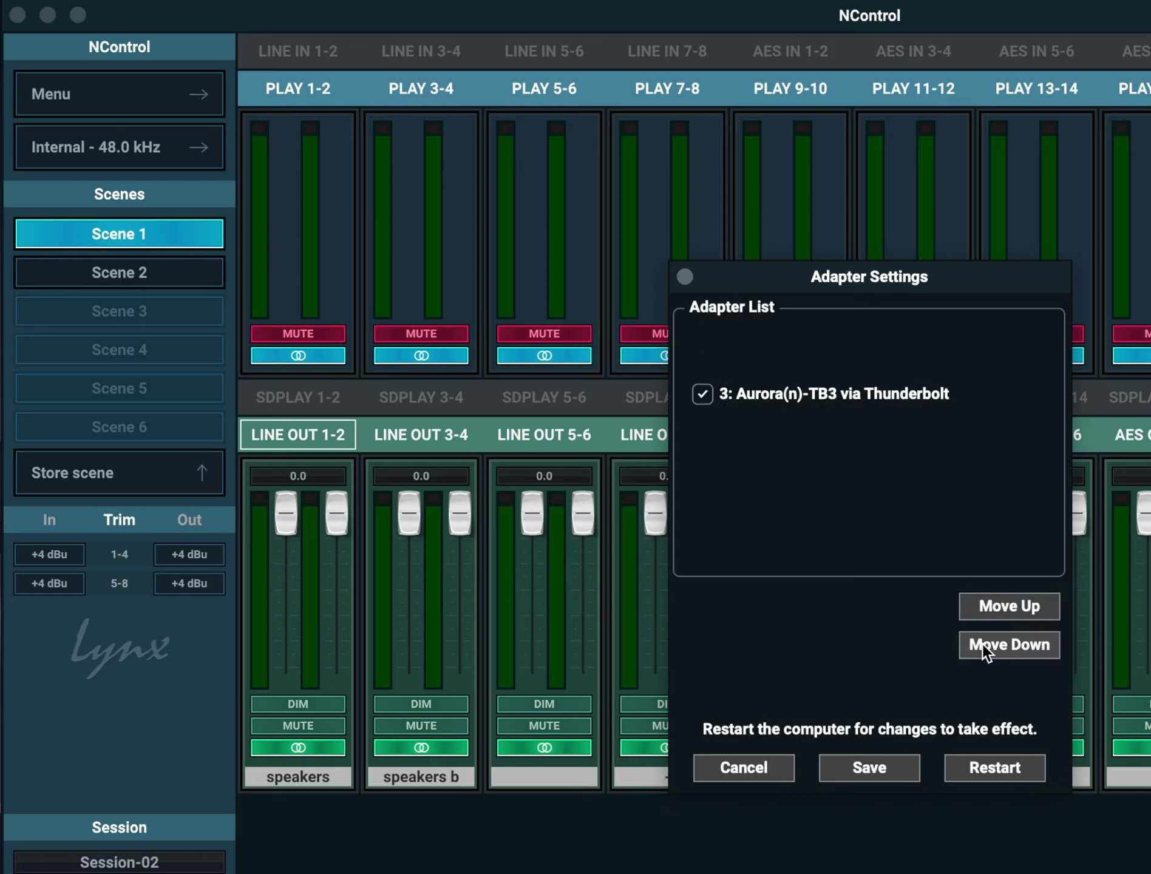
{"action": "left_click", "coordinate": [1021, 608]}
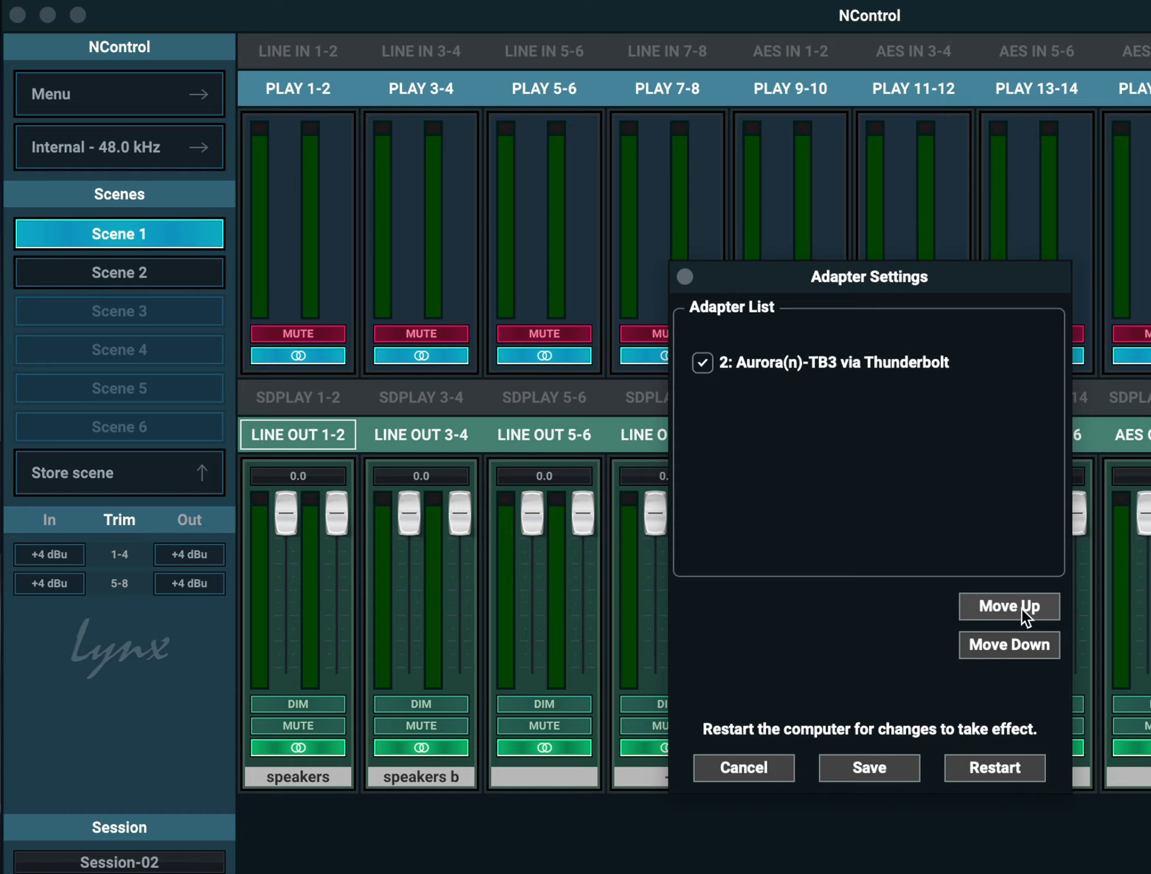
{"action": "left_click", "coordinate": [1021, 607]}
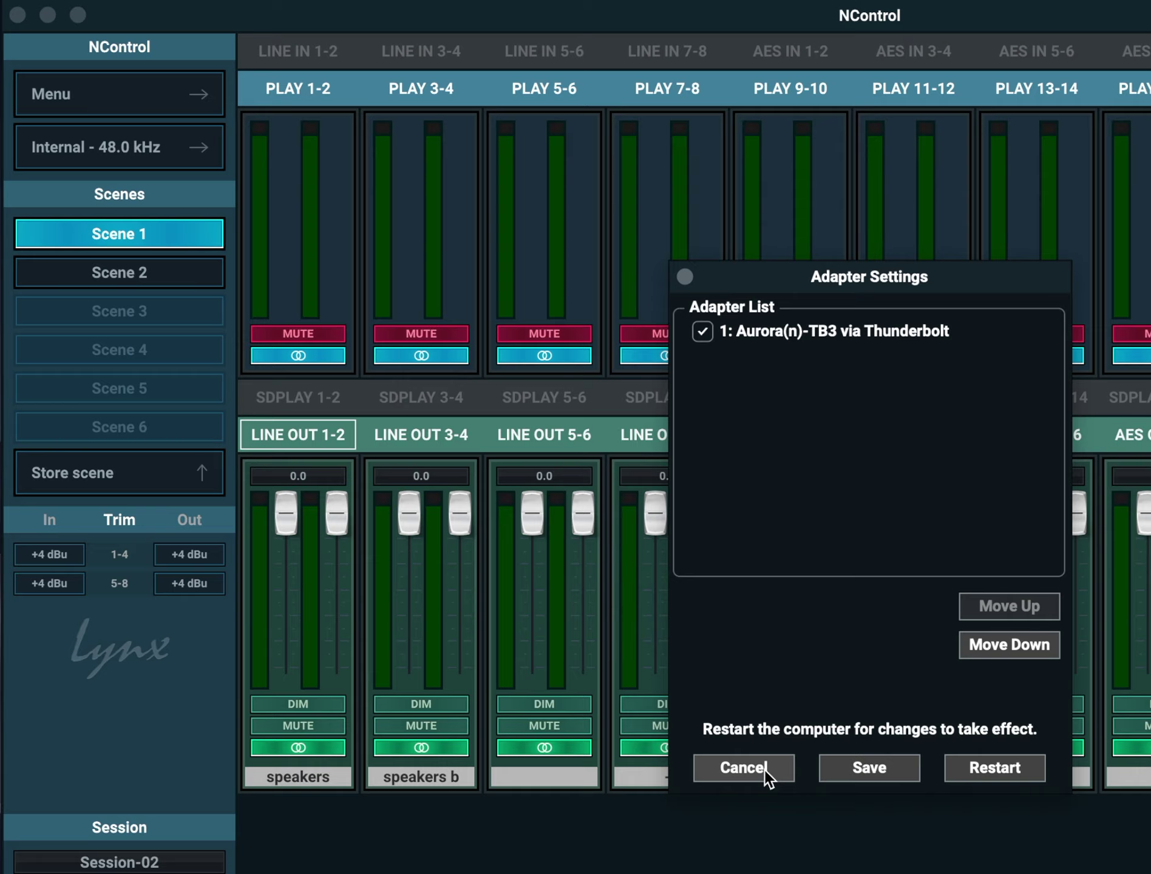
{"action": "left_click", "coordinate": [743, 768]}
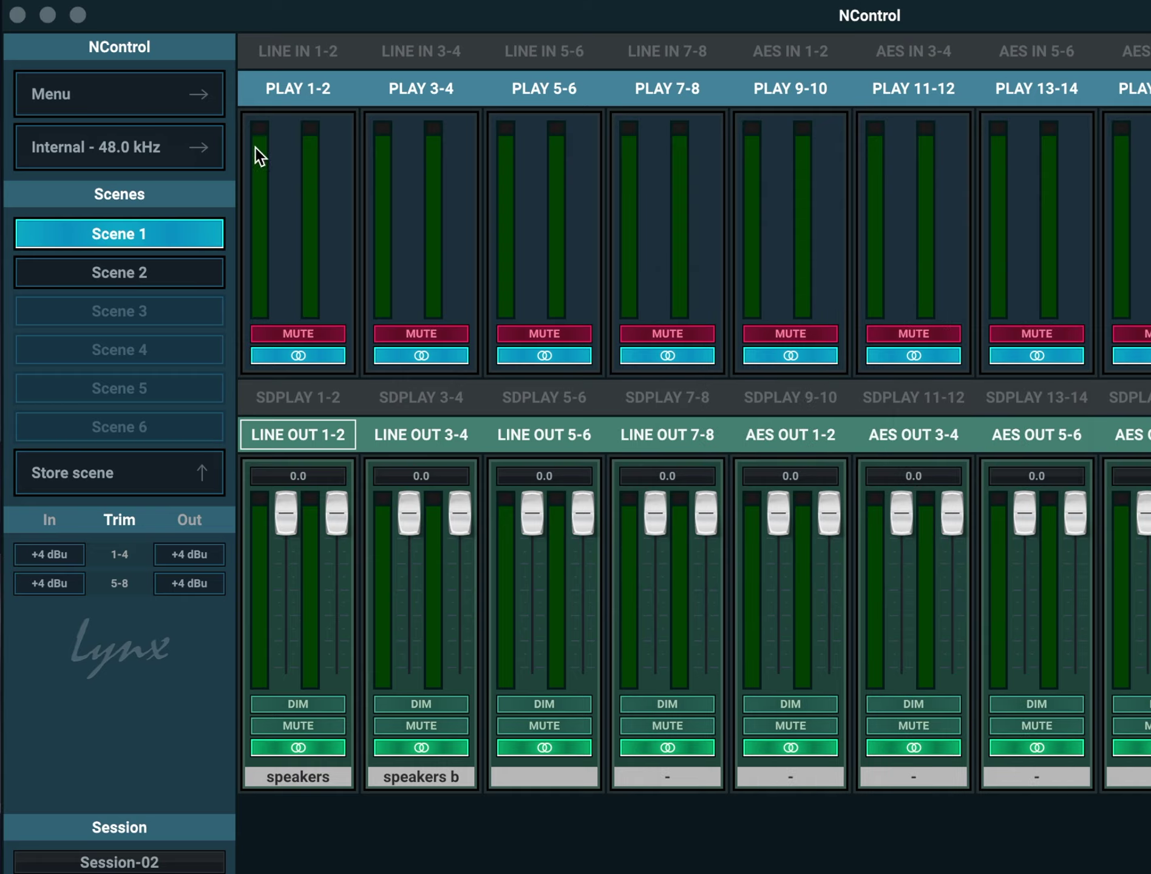
Step: Turn on the PCIe latency display from the advanced options
{"action": "left_click", "coordinate": [205, 110]}
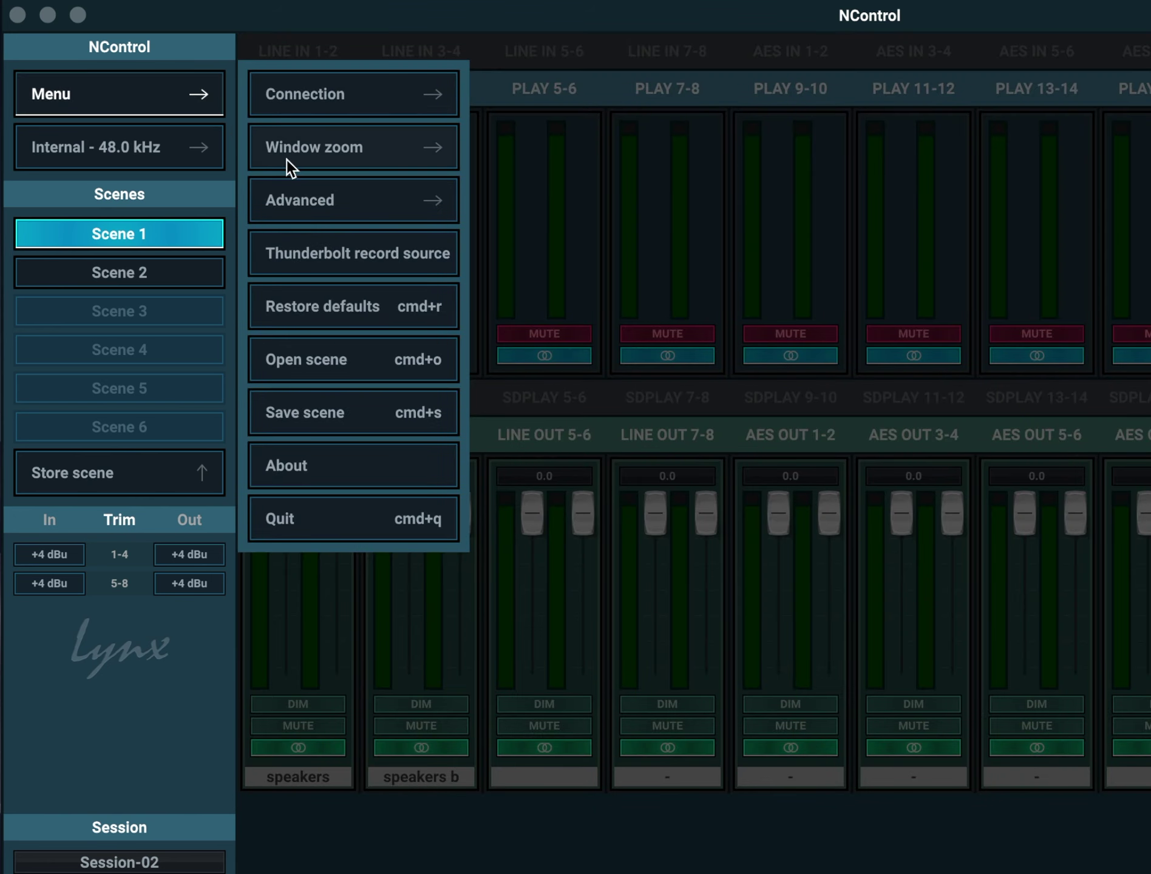
{"action": "left_click", "coordinate": [297, 203]}
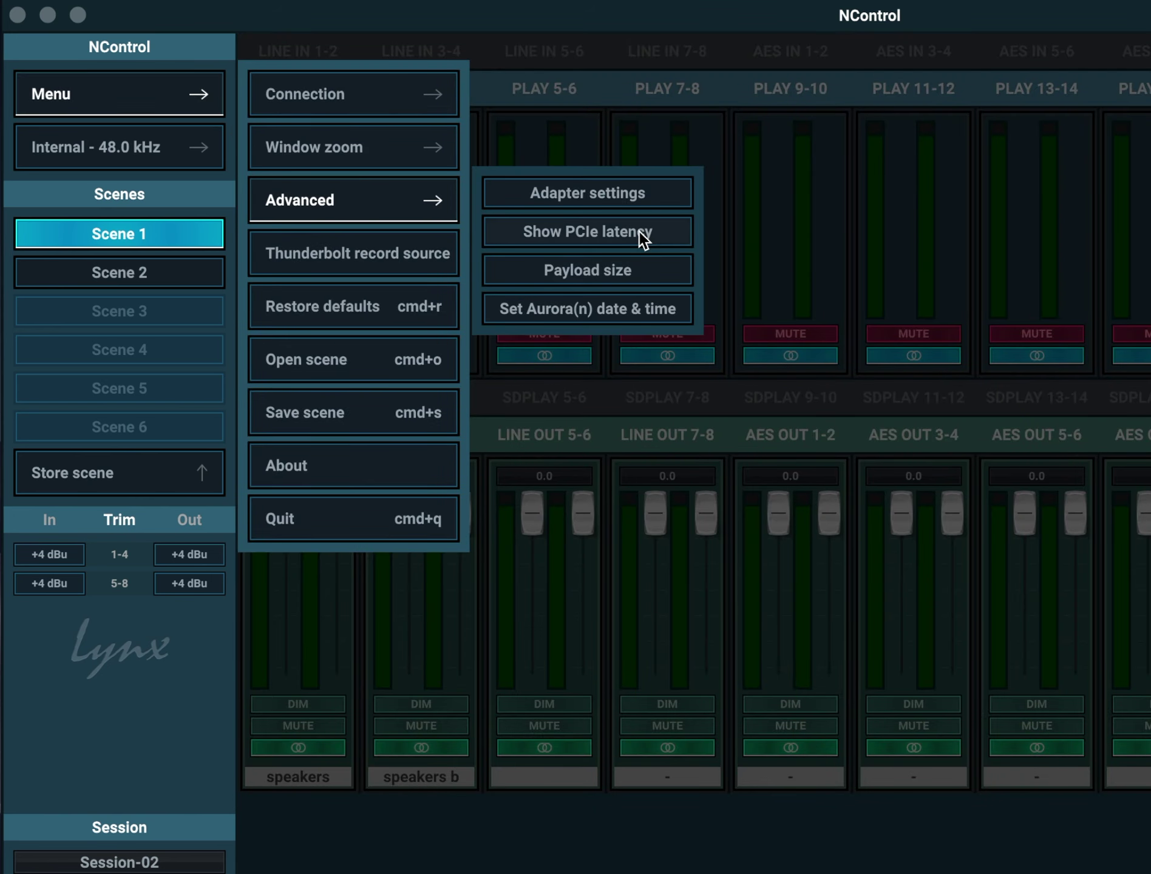
{"action": "left_click", "coordinate": [638, 231]}
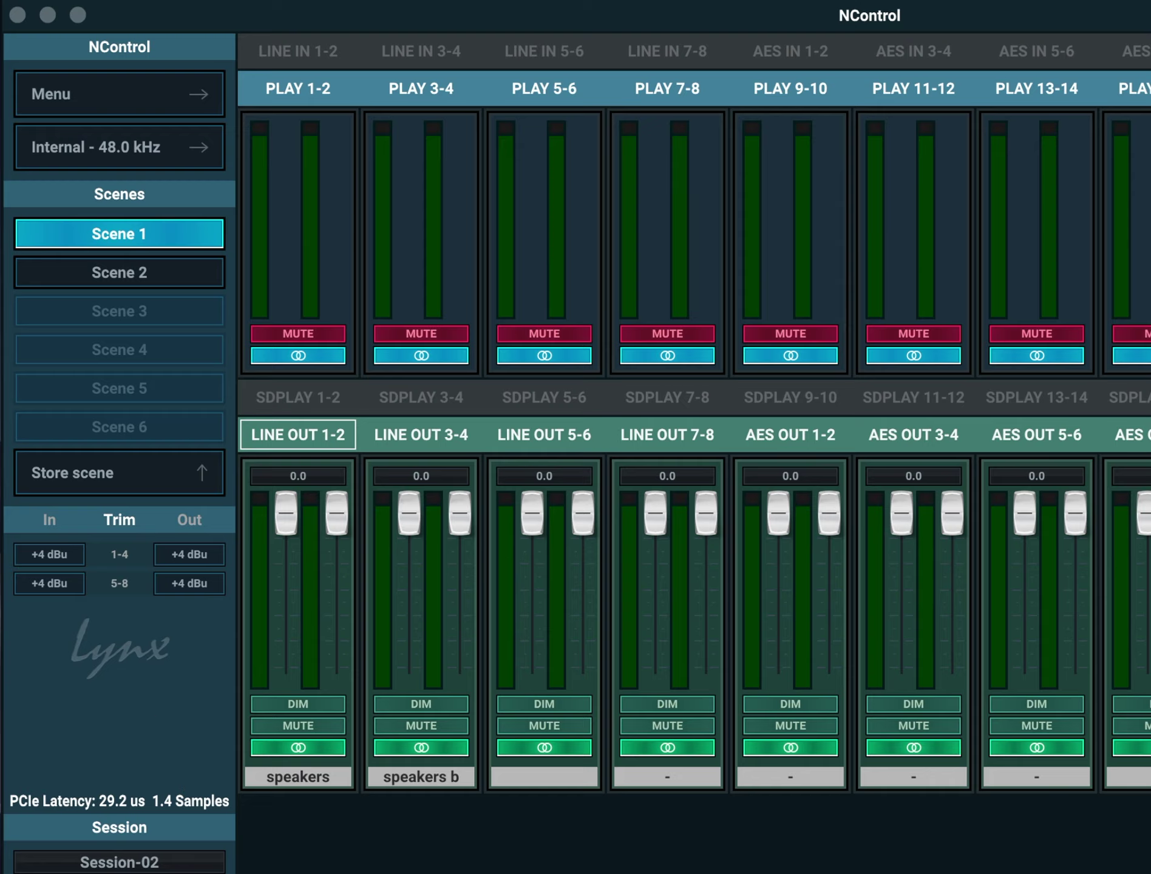
Step: Review the available payload sizes without changing them, and set the Aurora(n) date and time
{"action": "left_click", "coordinate": [194, 109]}
{"action": "left_click", "coordinate": [360, 198]}
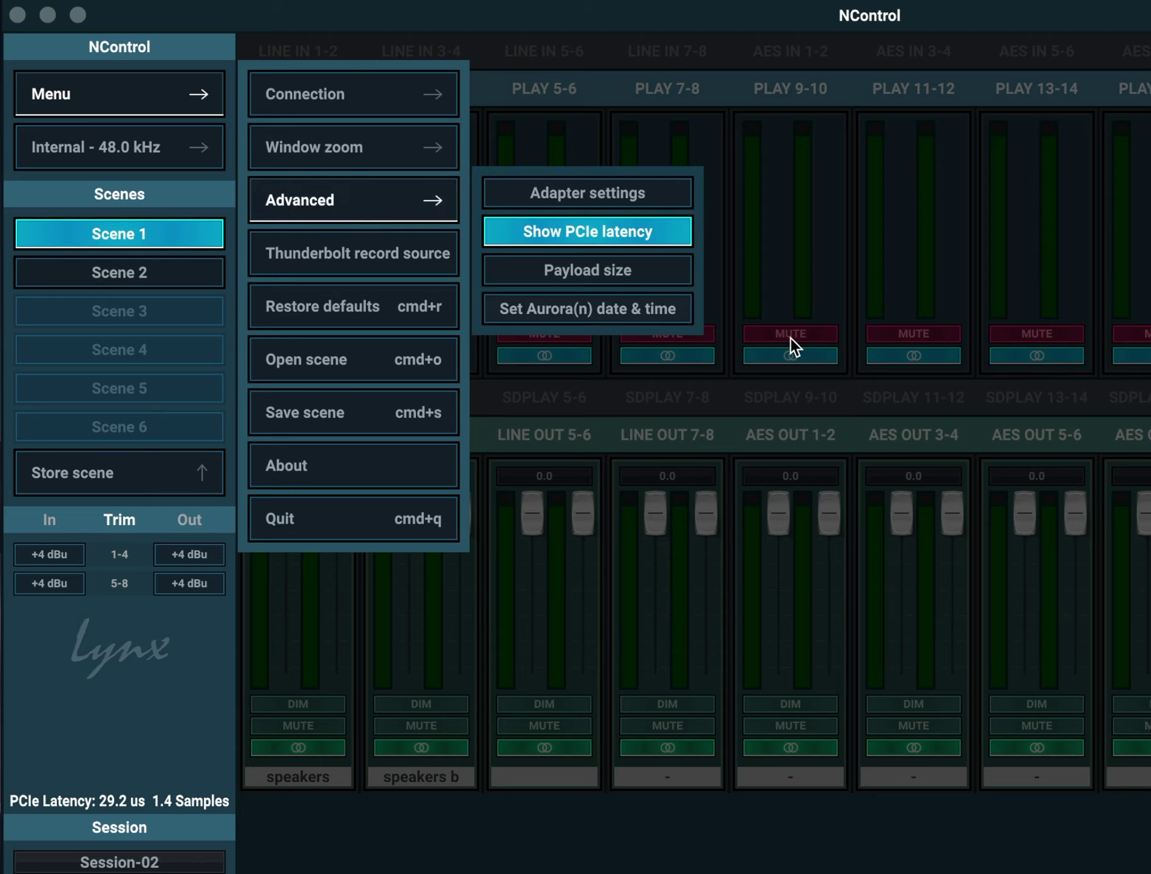
{"action": "left_click", "coordinate": [635, 272]}
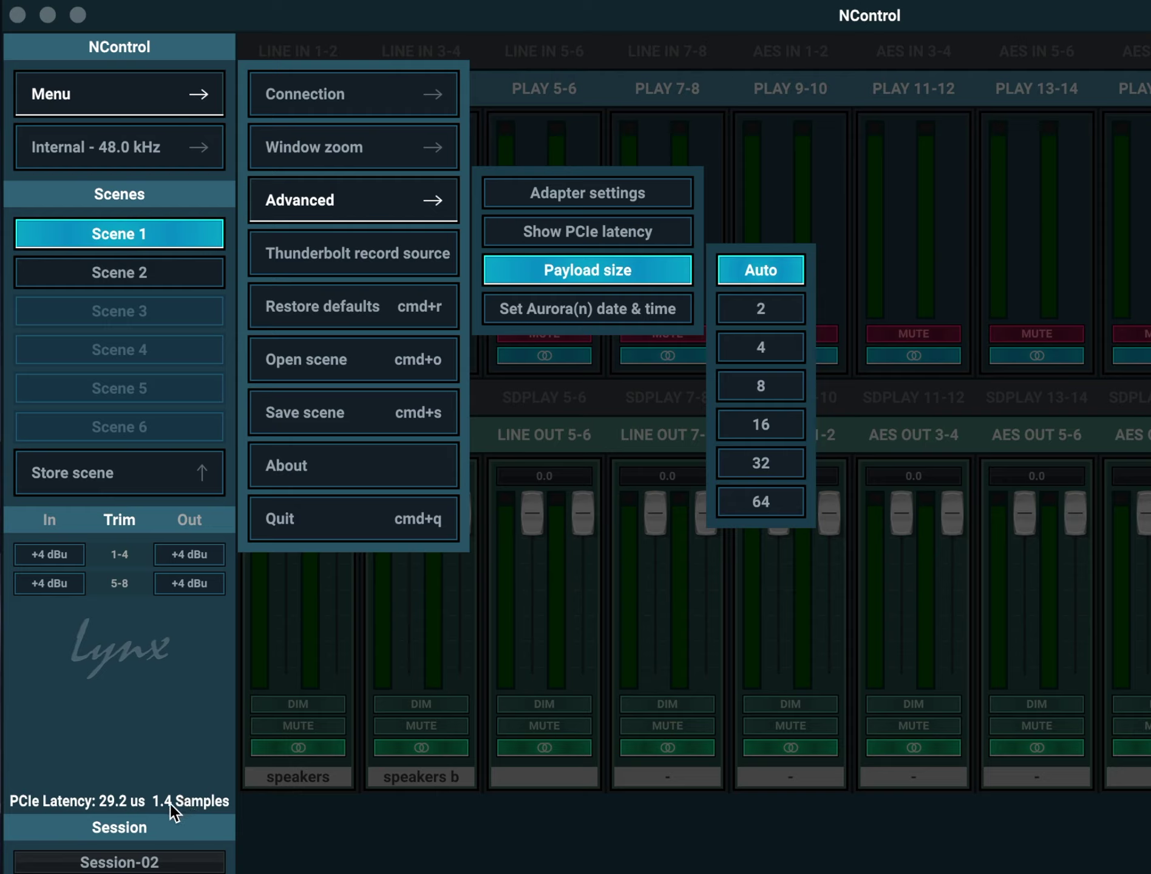
{"action": "left_click", "coordinate": [622, 270]}
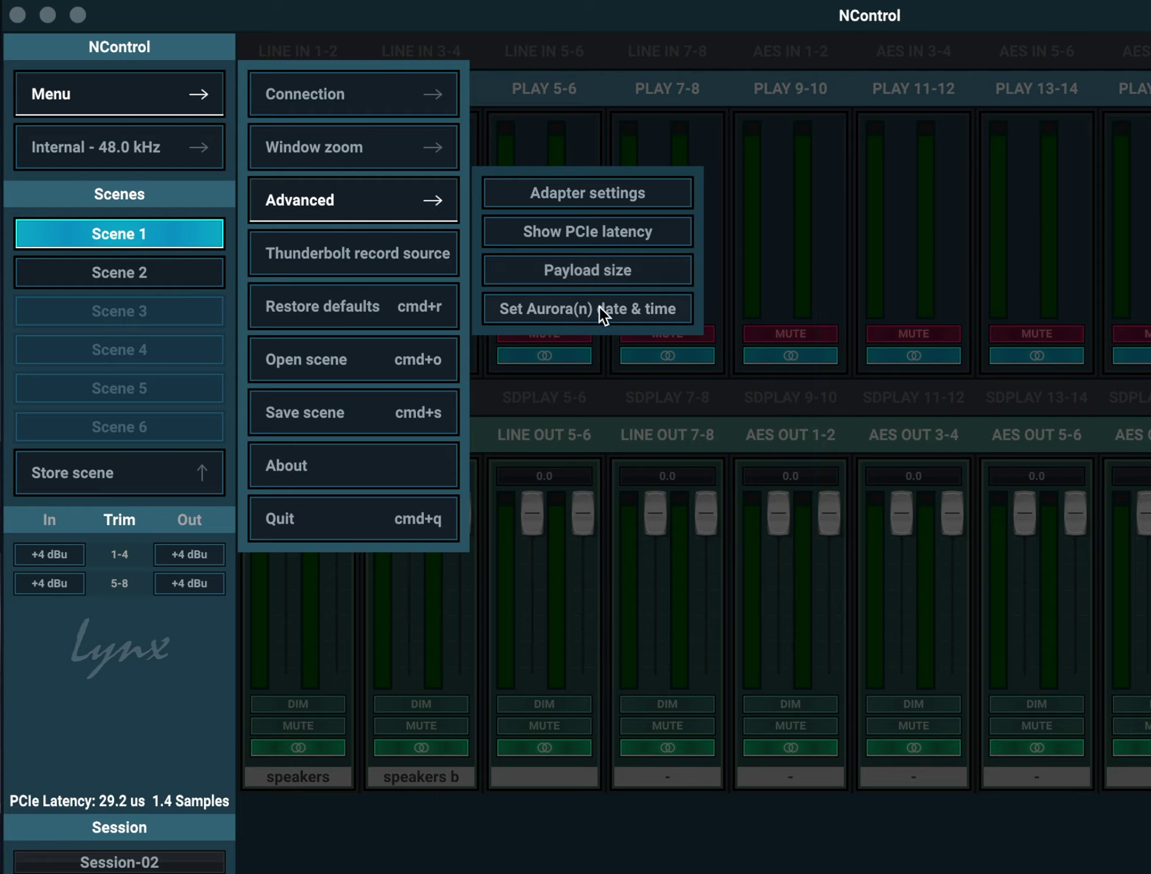
{"action": "left_click", "coordinate": [599, 308]}
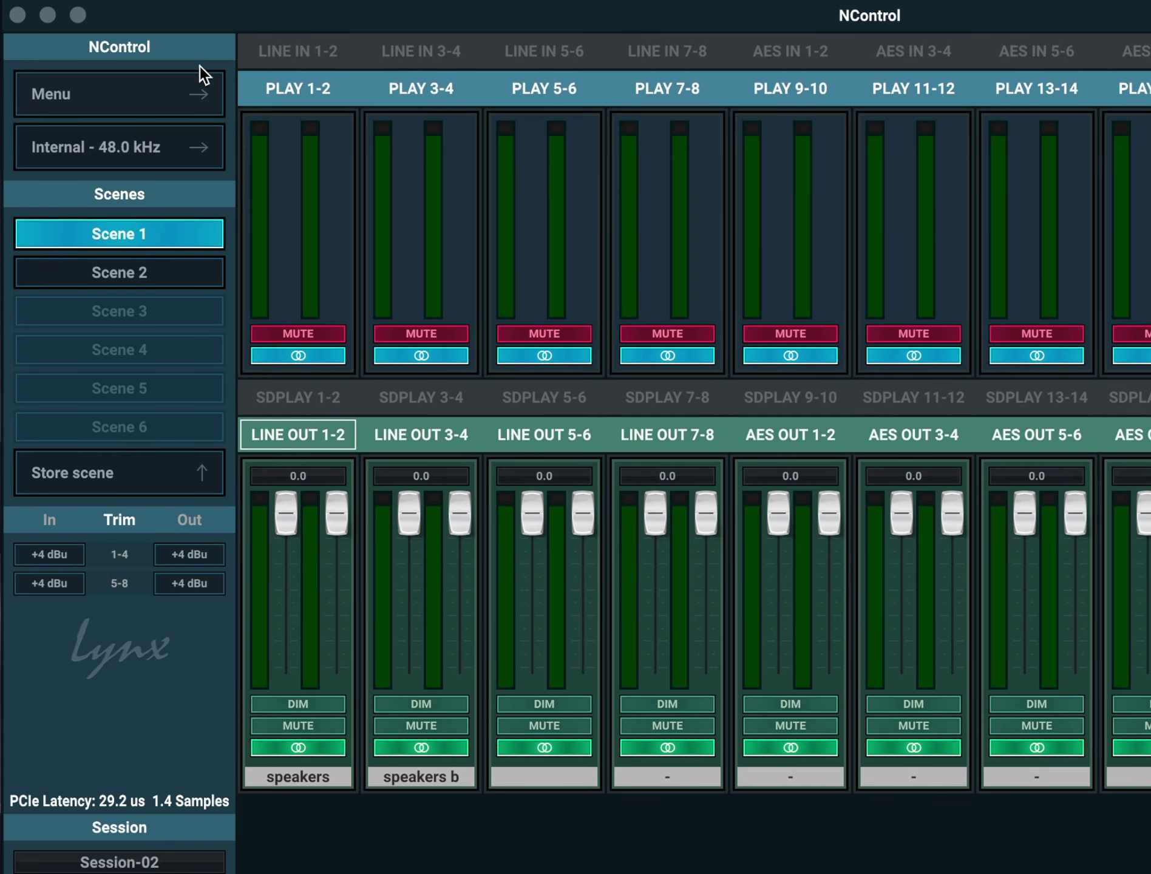
Step: Route Preamp 2 to channels 3 and 4 in the Thunderbolt record source routing
{"action": "left_click", "coordinate": [198, 99]}
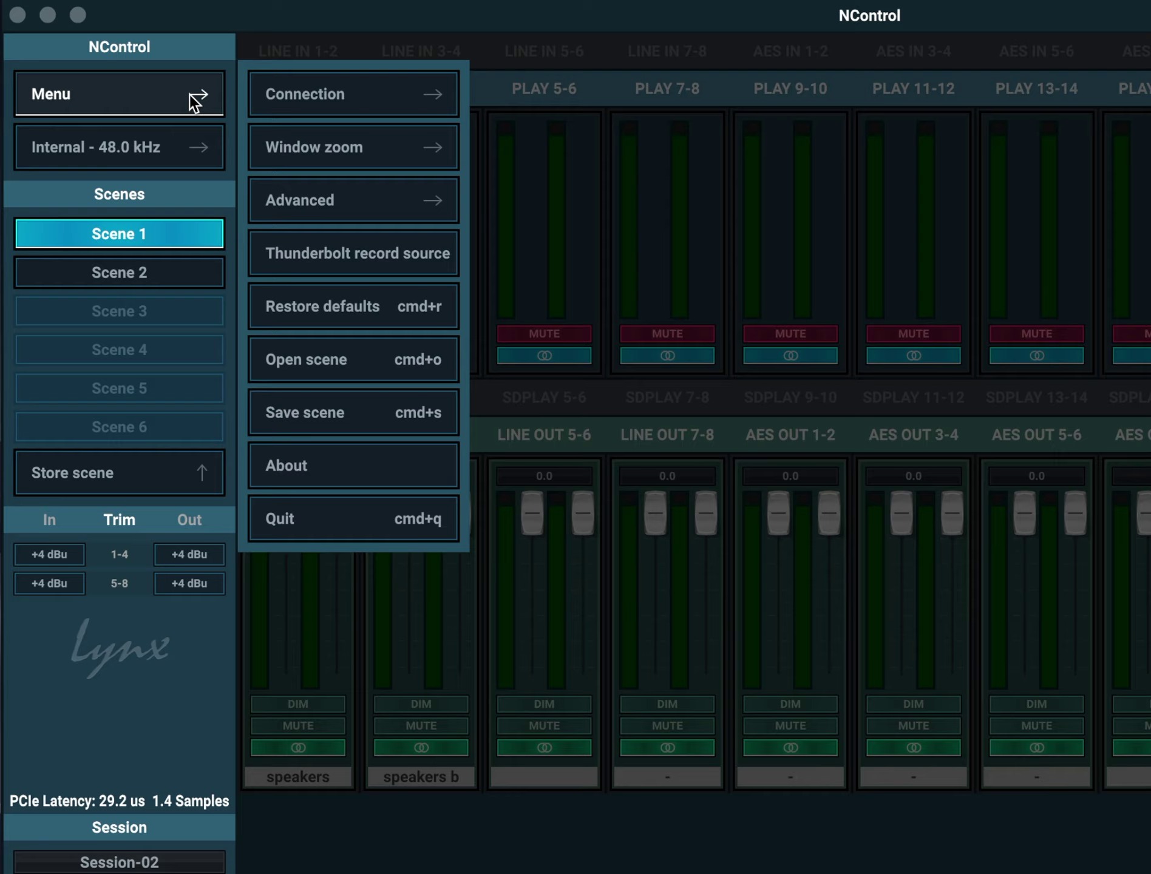
{"action": "left_click", "coordinate": [376, 253]}
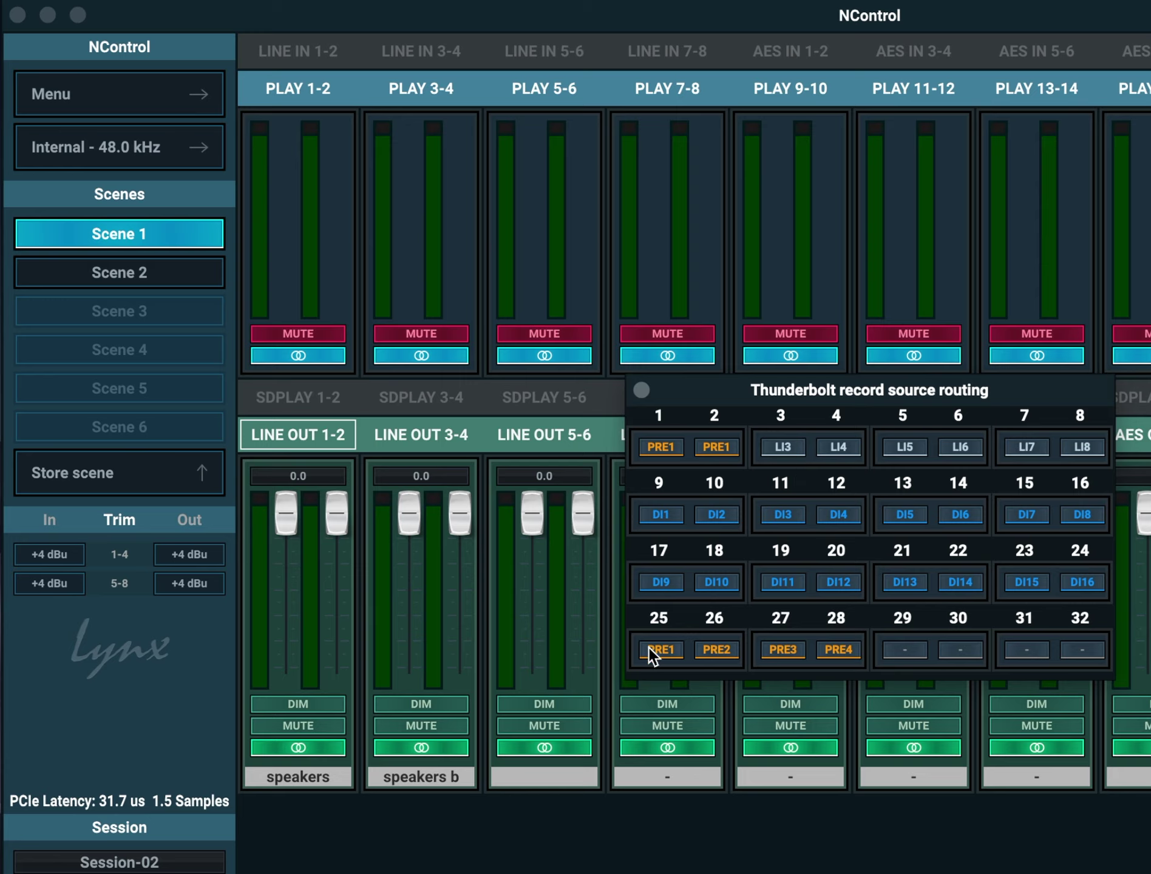
{"action": "left_click", "coordinate": [790, 448]}
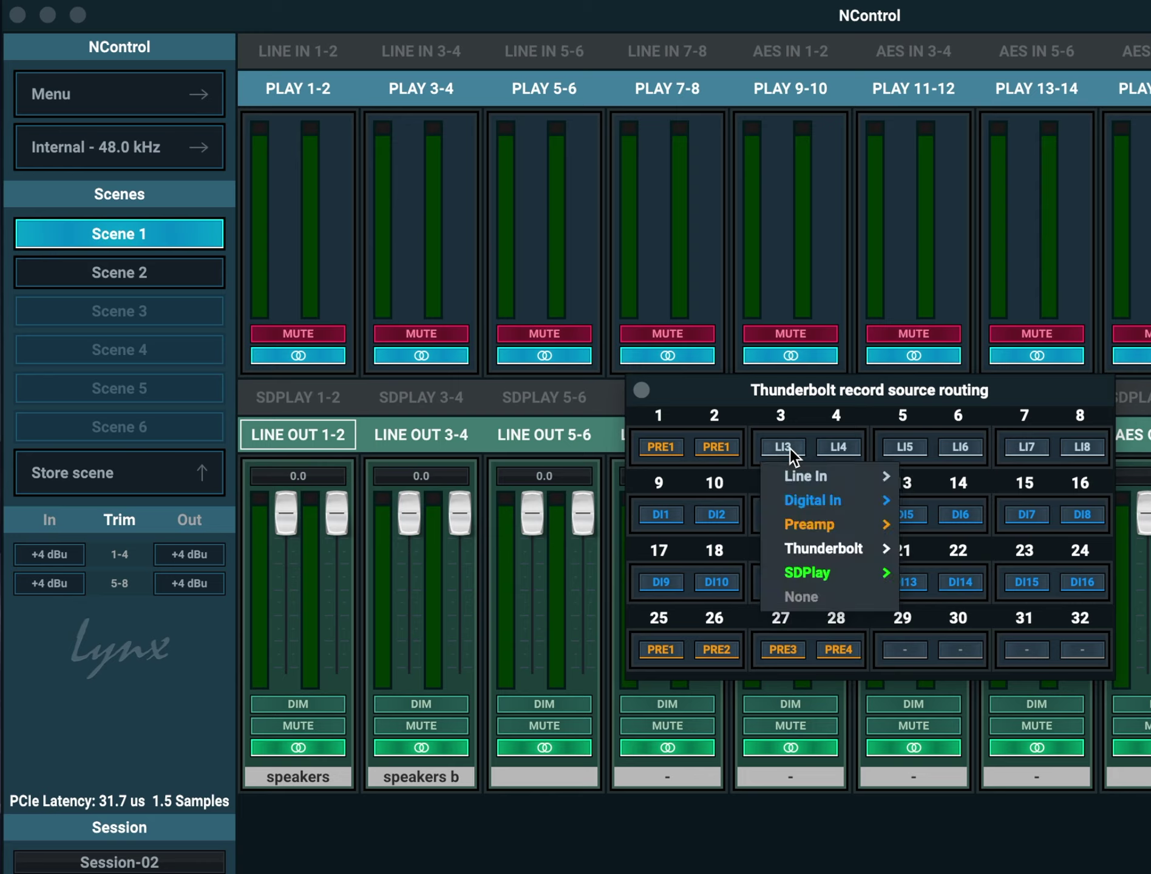
{"action": "mouse_move", "coordinate": [811, 523]}
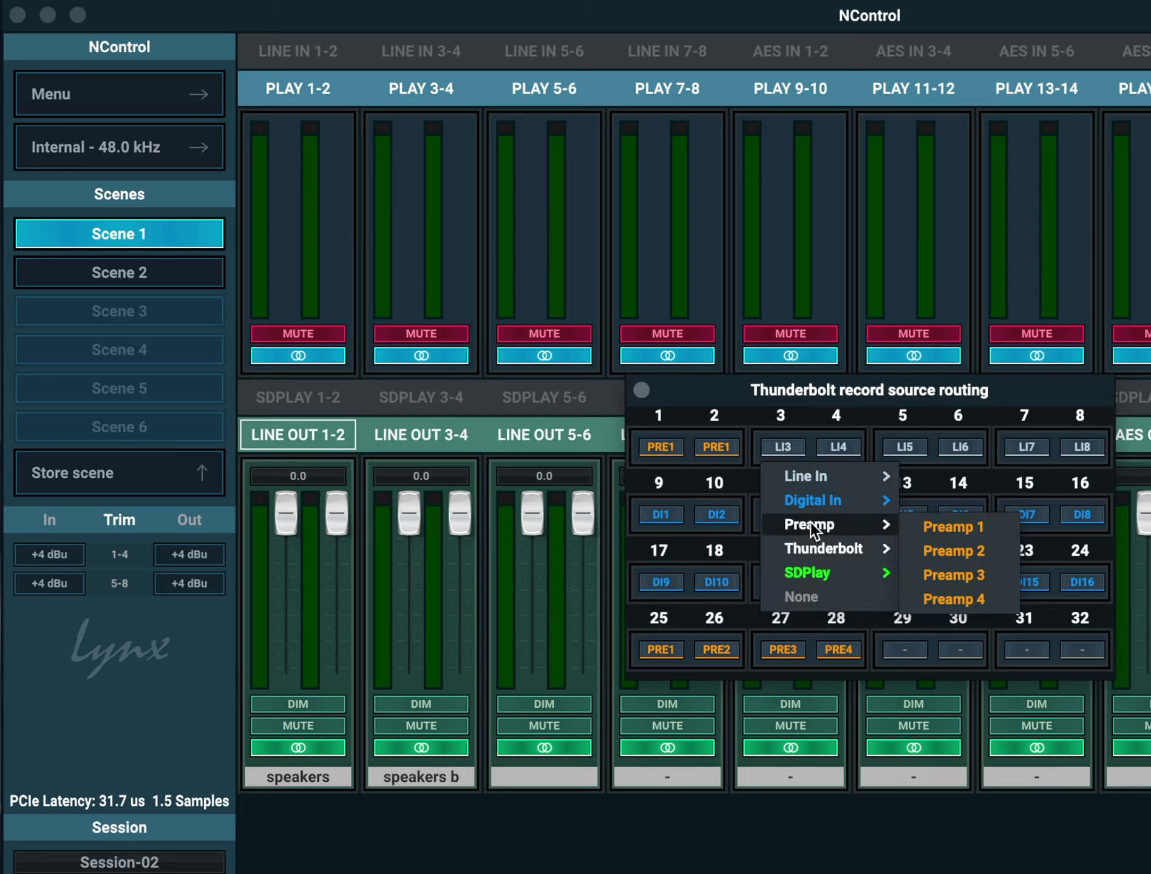
{"action": "left_click", "coordinate": [981, 549]}
{"action": "left_click", "coordinate": [833, 448]}
{"action": "mouse_move", "coordinate": [865, 524]}
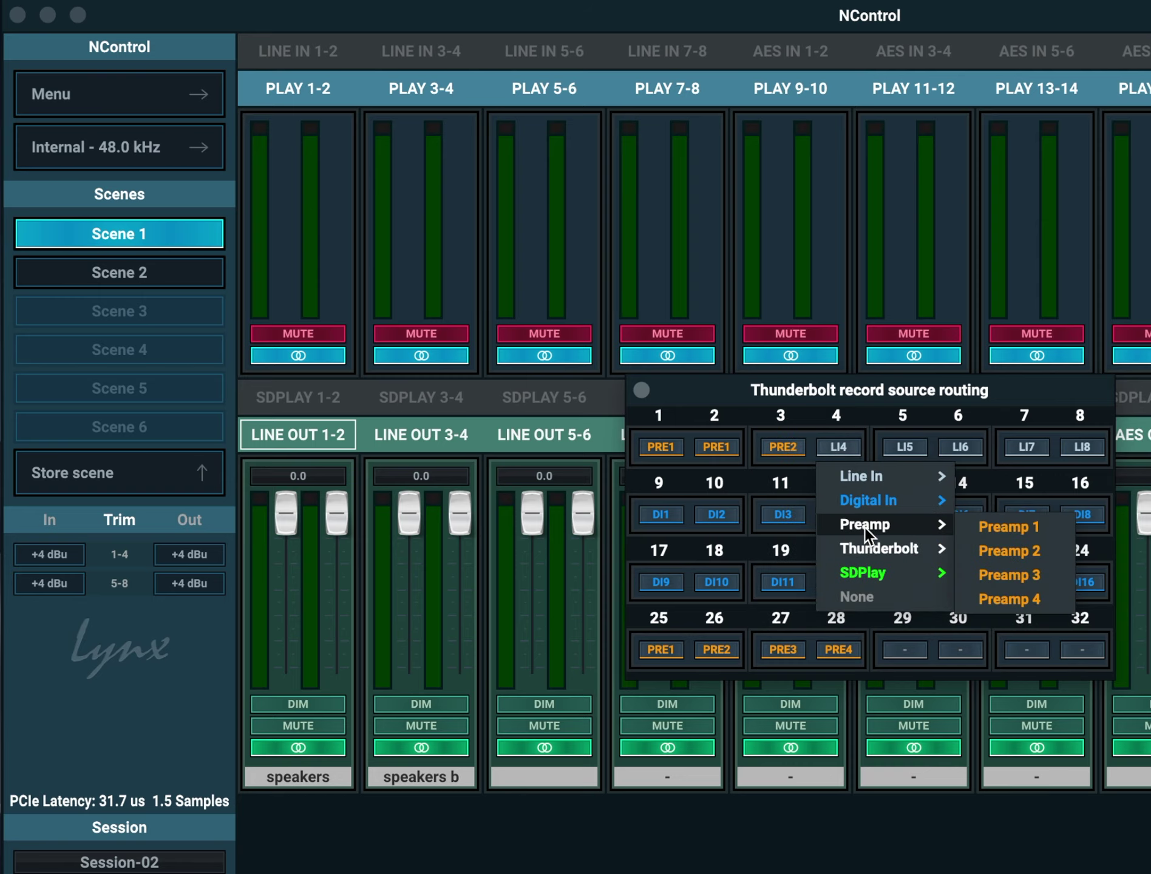
{"action": "left_click", "coordinate": [1006, 550]}
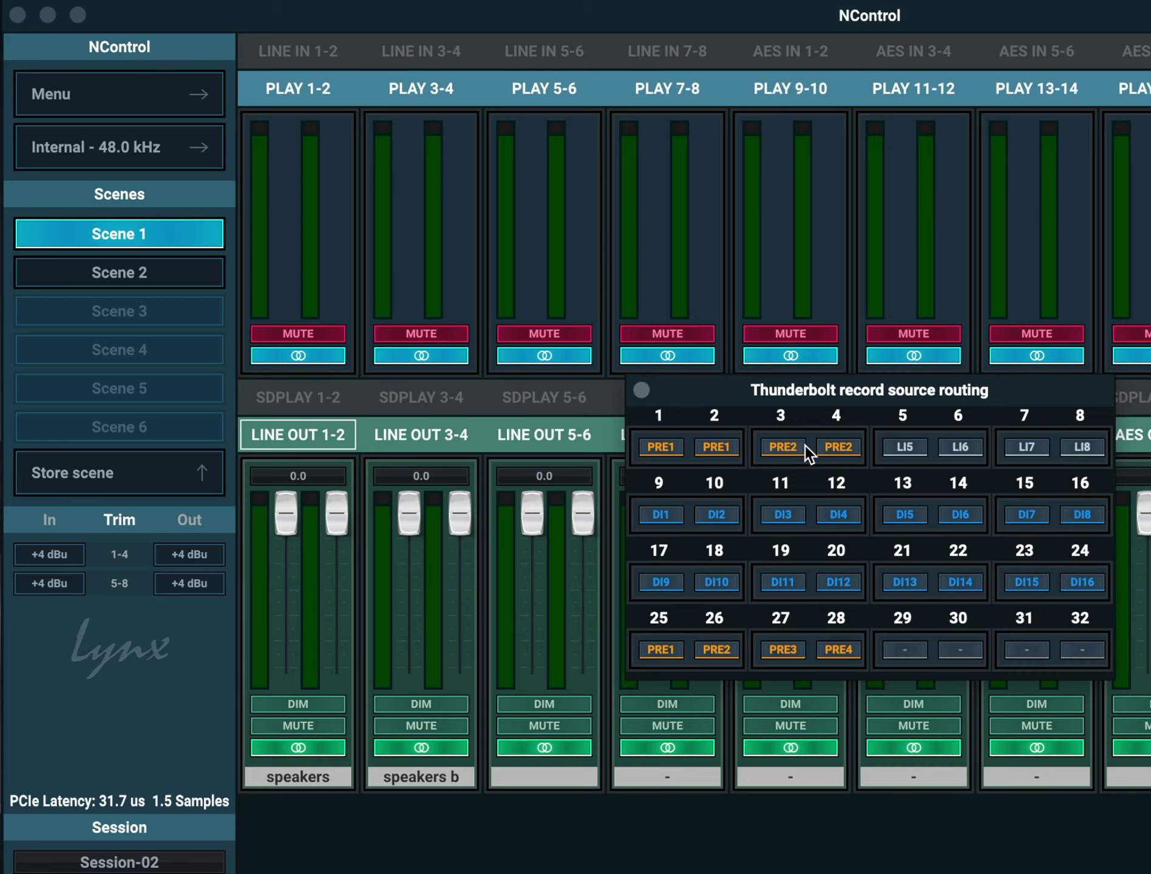
Step: Set record channel 3 to Thunderbolt Play 3 and channel 4 to Thunderbolt Play 4, and close the record source routing
{"action": "left_click", "coordinate": [782, 453]}
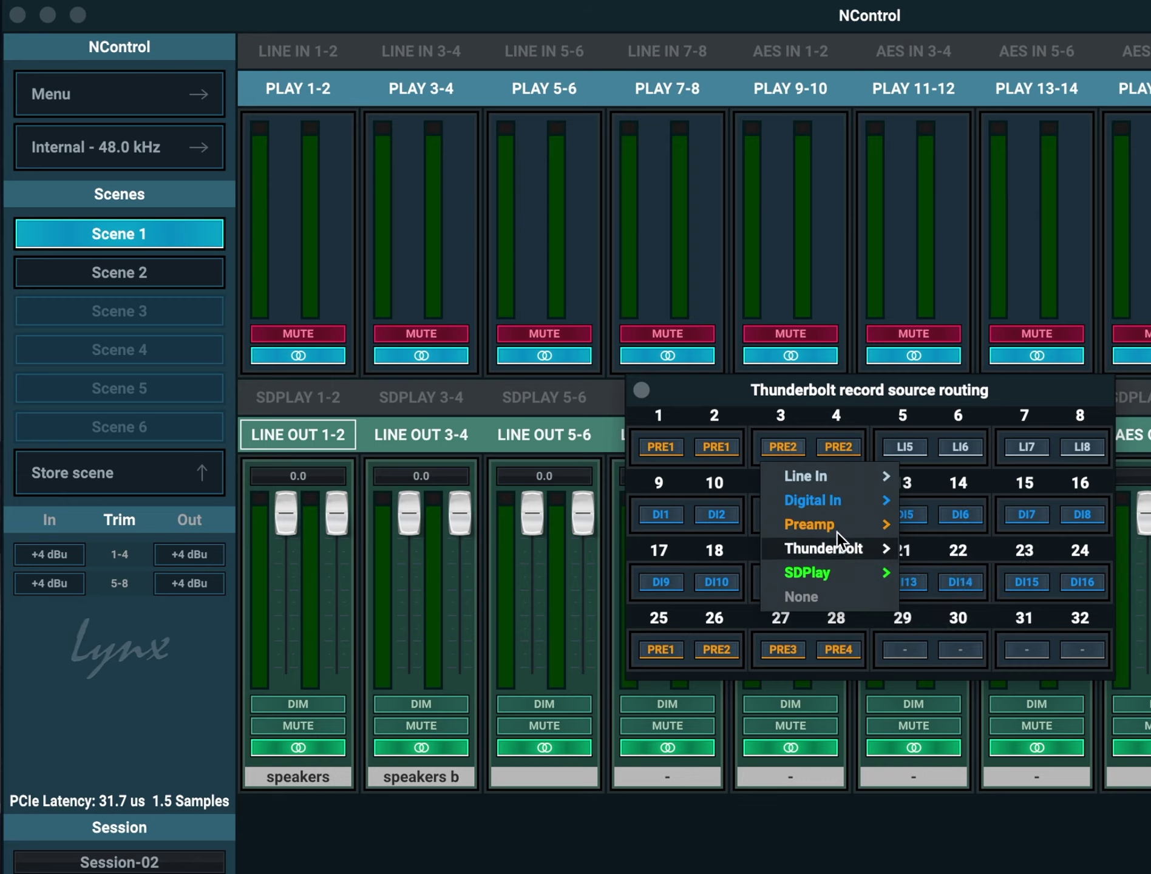
{"action": "mouse_move", "coordinate": [835, 546]}
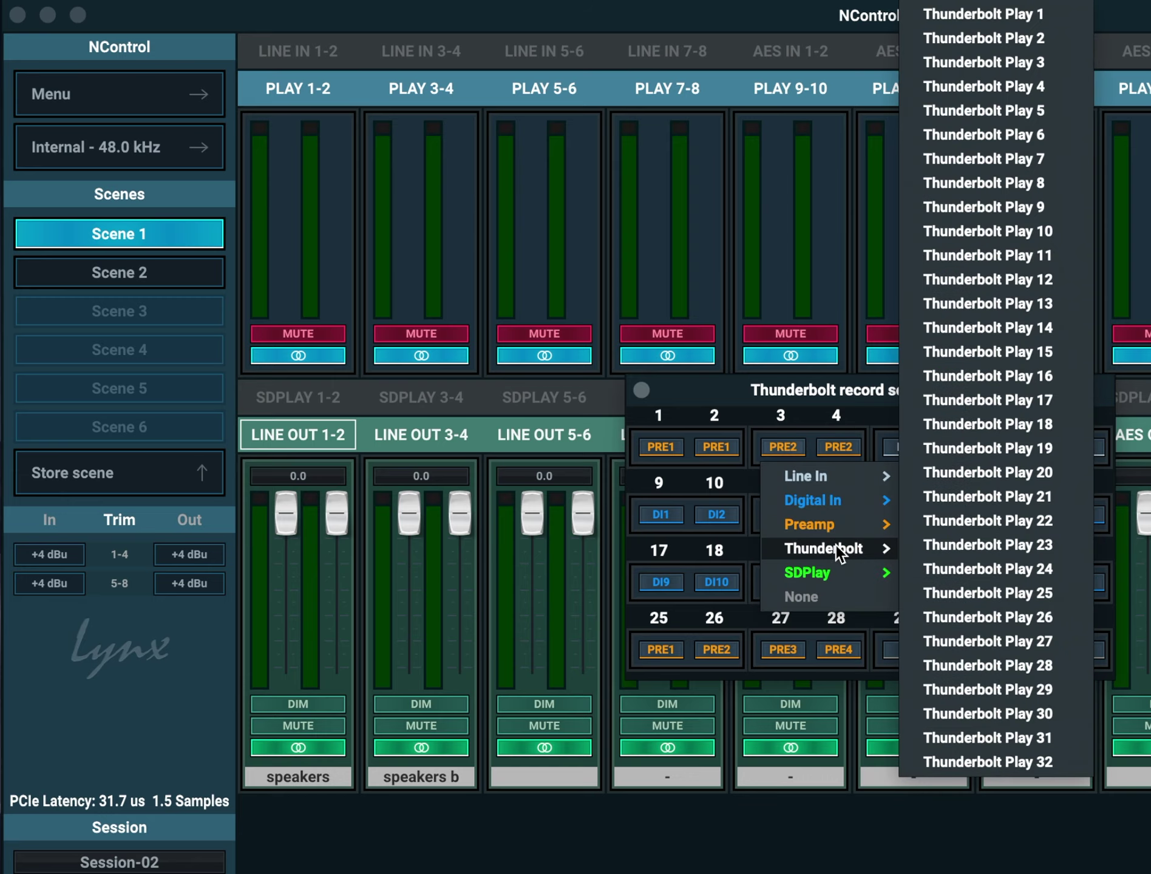
{"action": "left_click", "coordinate": [1032, 62]}
{"action": "left_click", "coordinate": [838, 447]}
{"action": "mouse_move", "coordinate": [862, 547]}
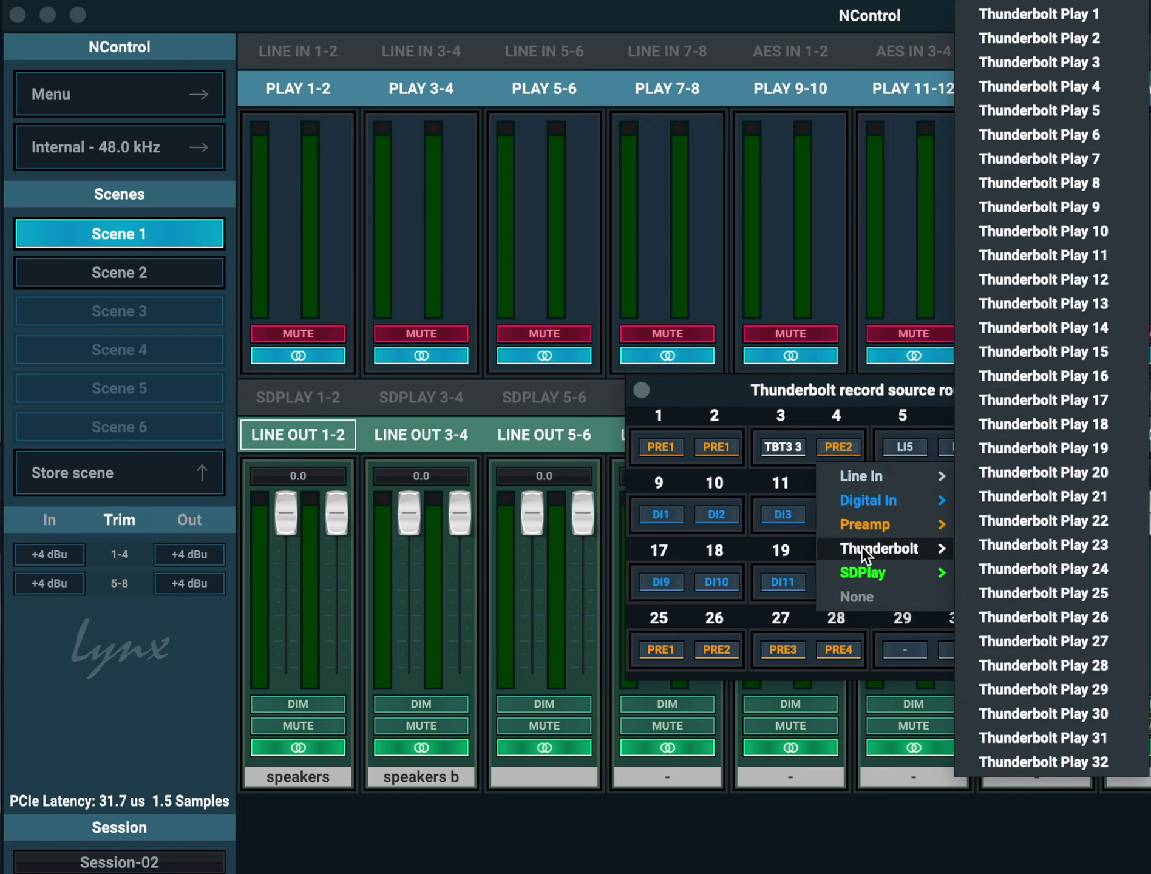
{"action": "left_click", "coordinate": [1079, 90]}
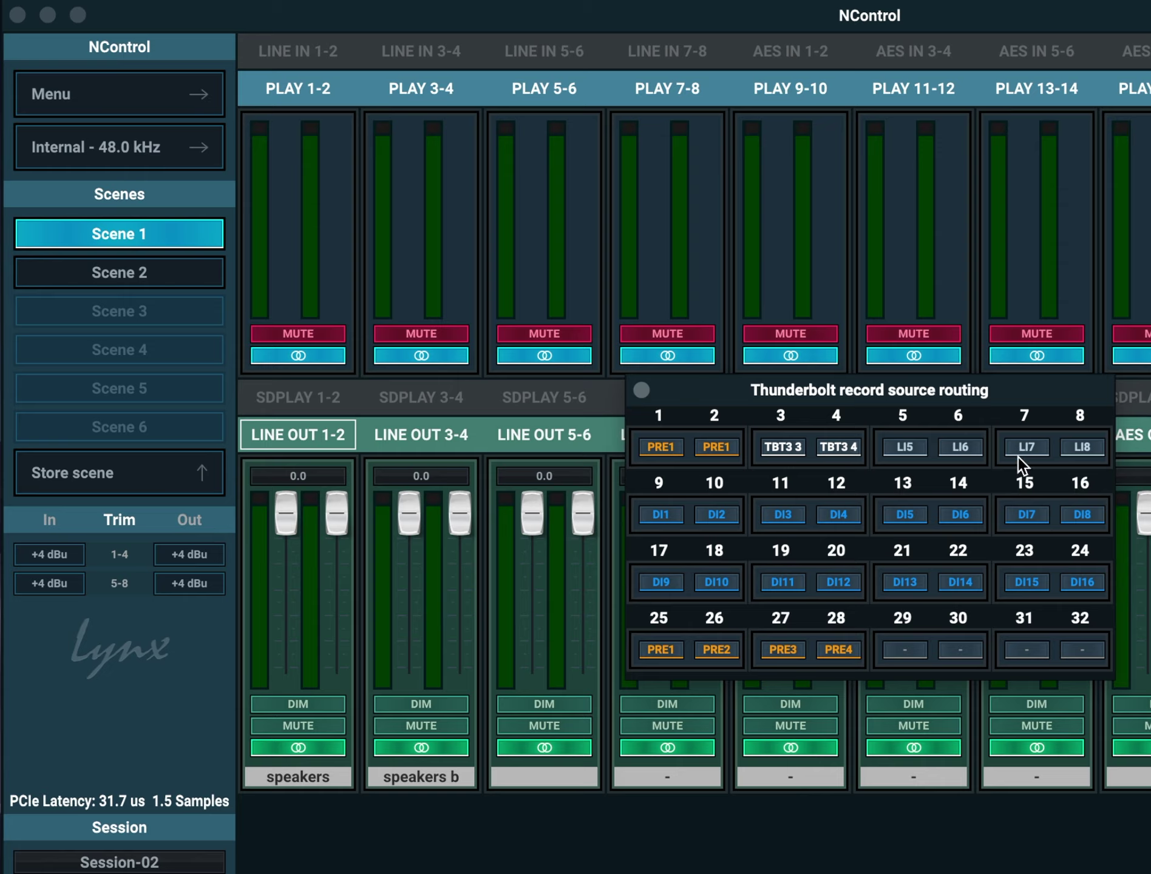
{"action": "left_click", "coordinate": [642, 389]}
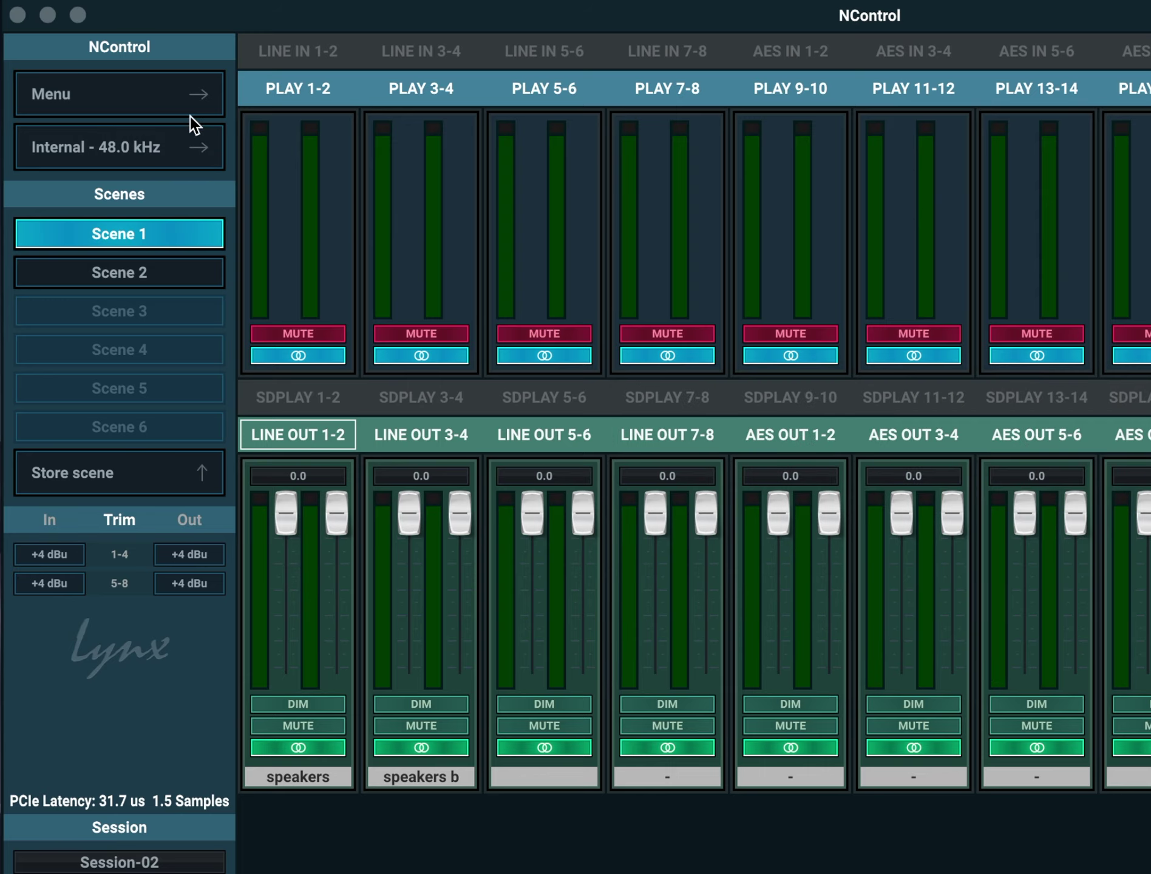
Step: View the NControl version, driver and firmware information, and close it
{"action": "left_click", "coordinate": [191, 96]}
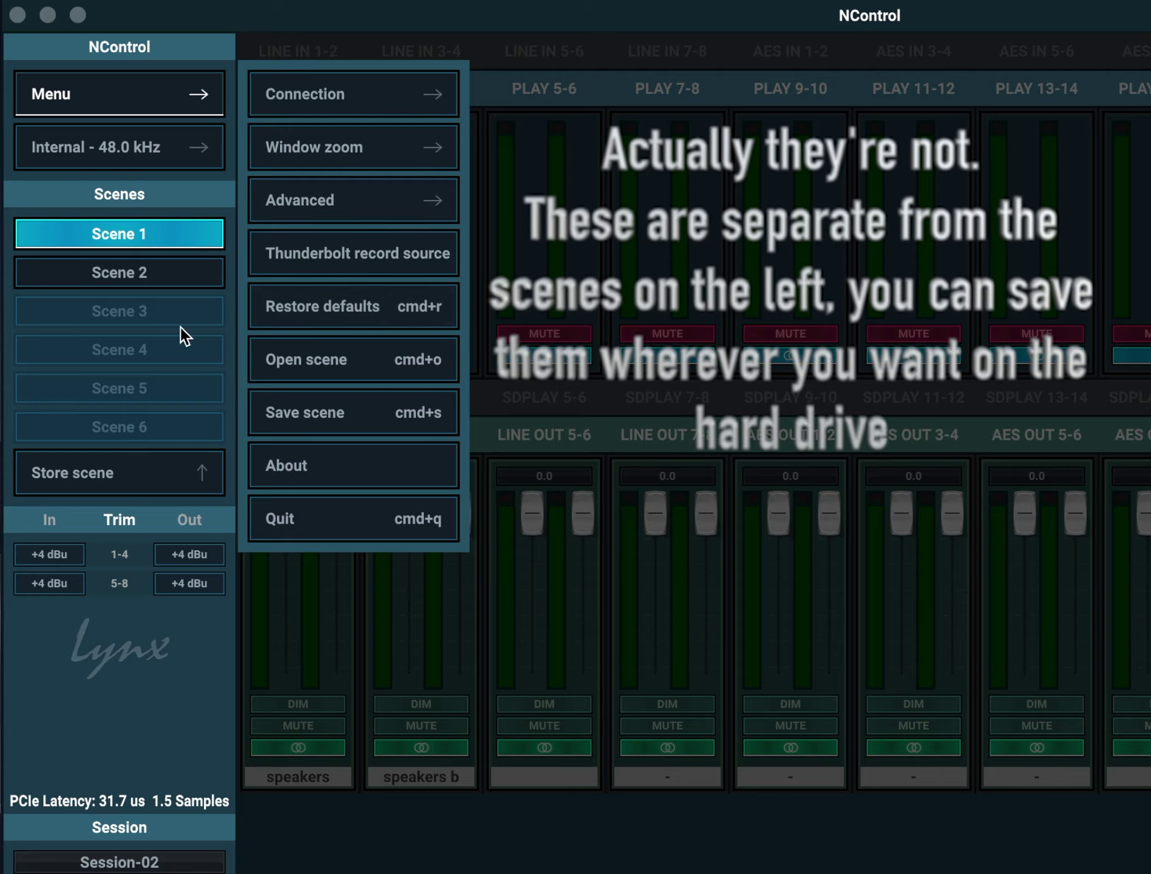
{"action": "left_click", "coordinate": [352, 461]}
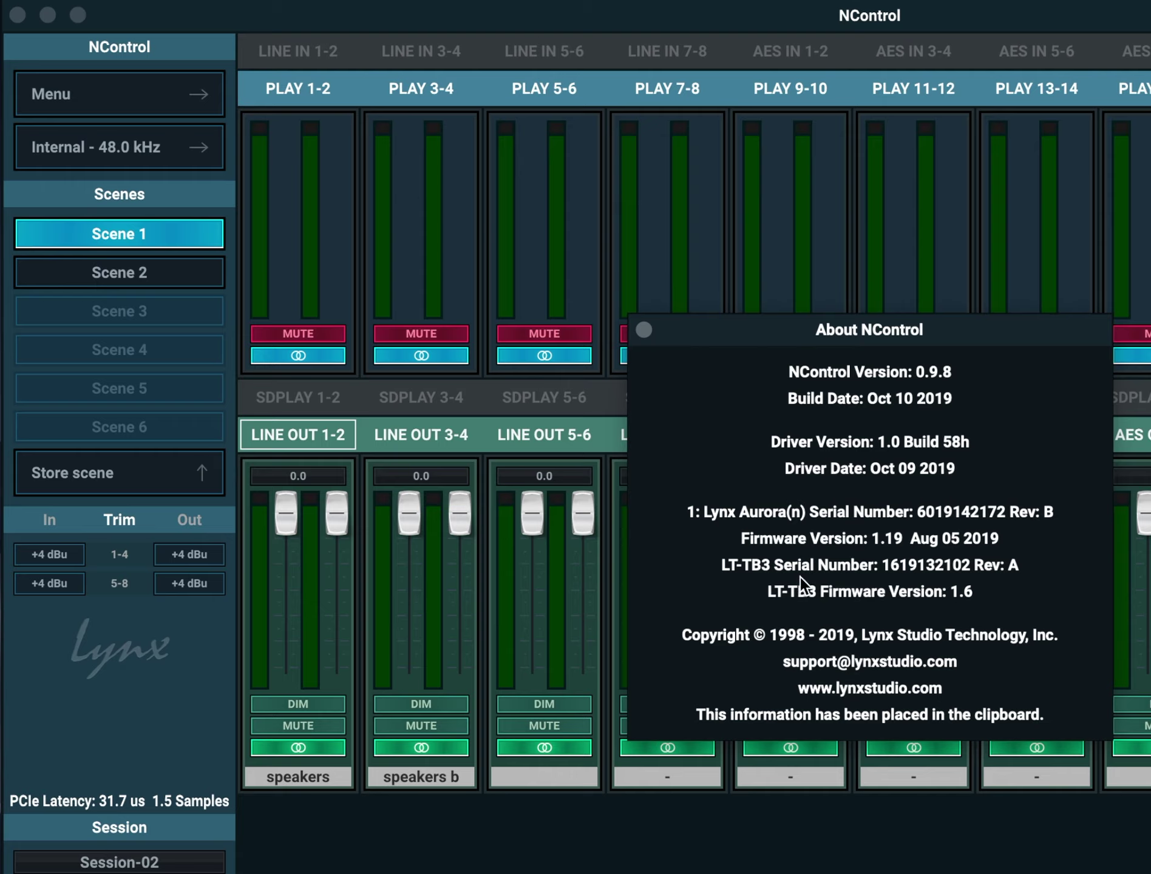
{"action": "left_click", "coordinate": [644, 331]}
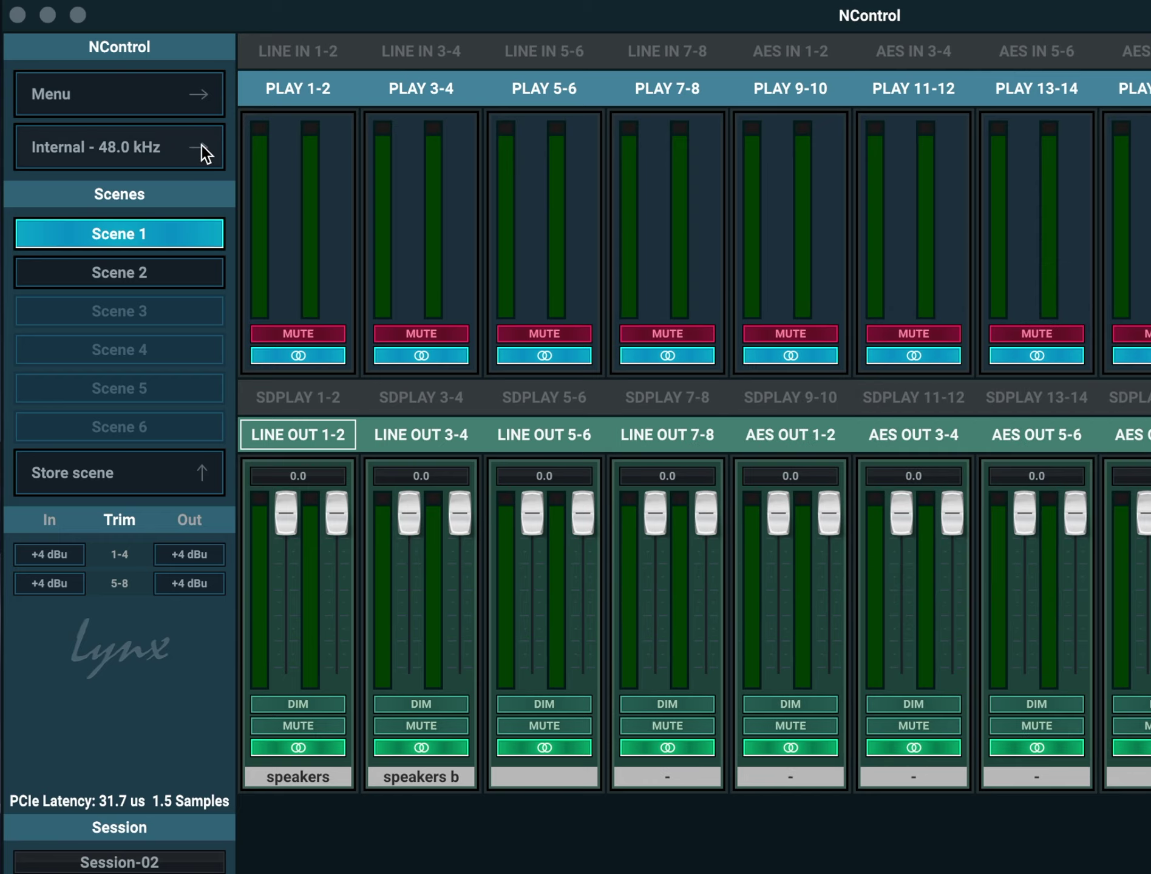
{"action": "left_click", "coordinate": [197, 96]}
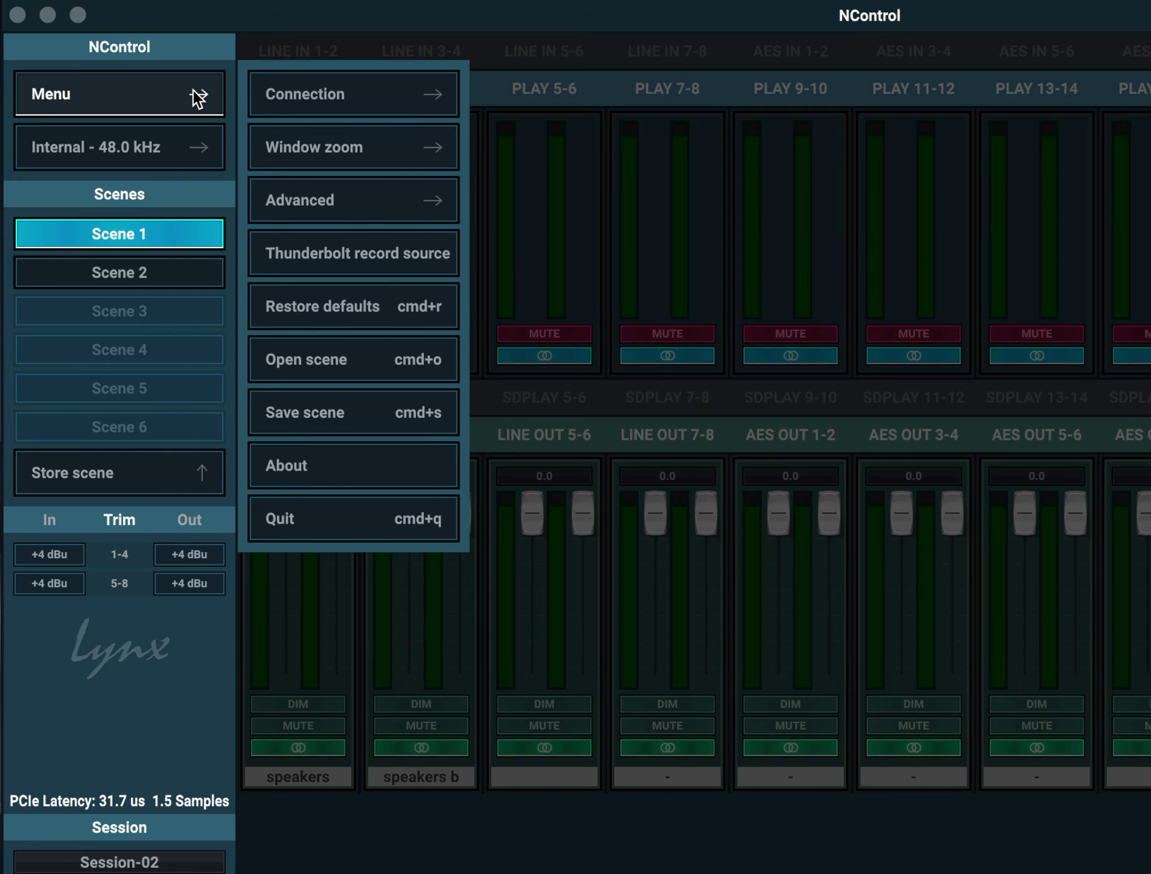
{"action": "left_click", "coordinate": [195, 96]}
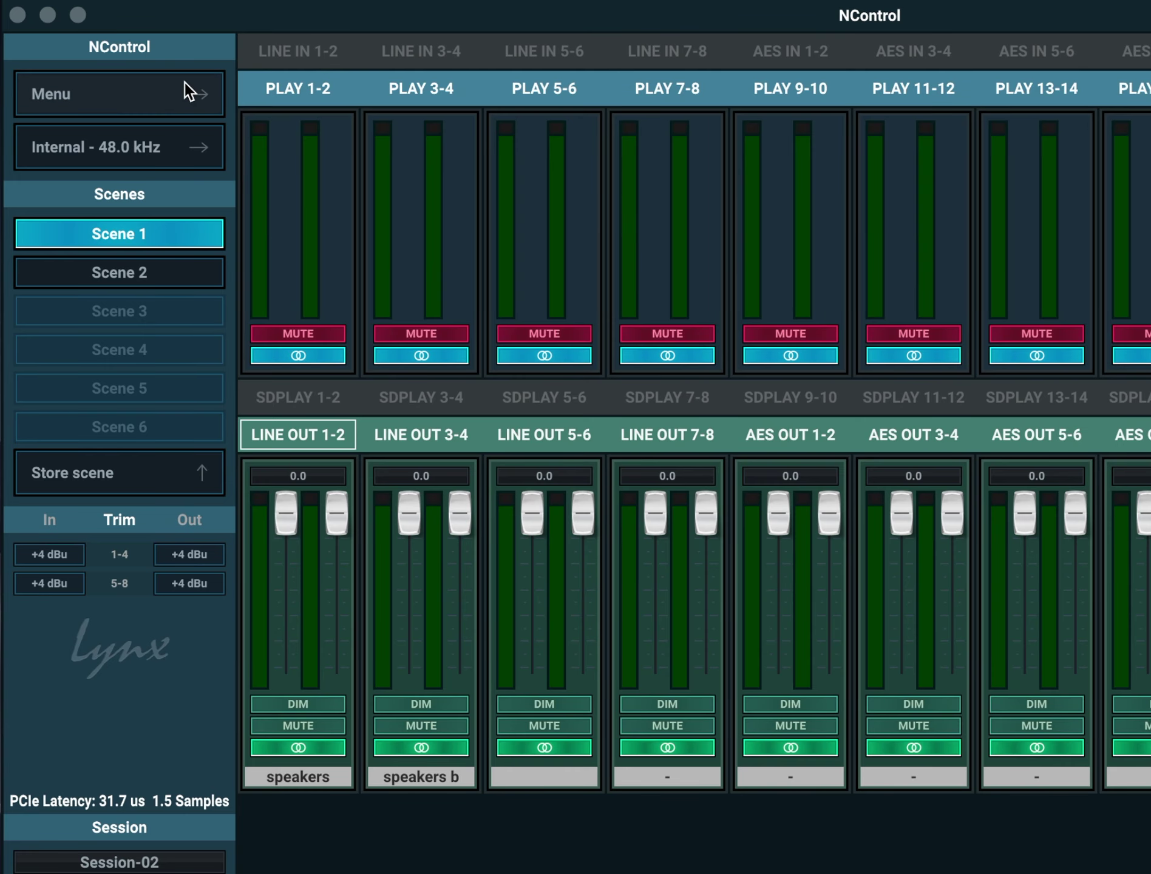